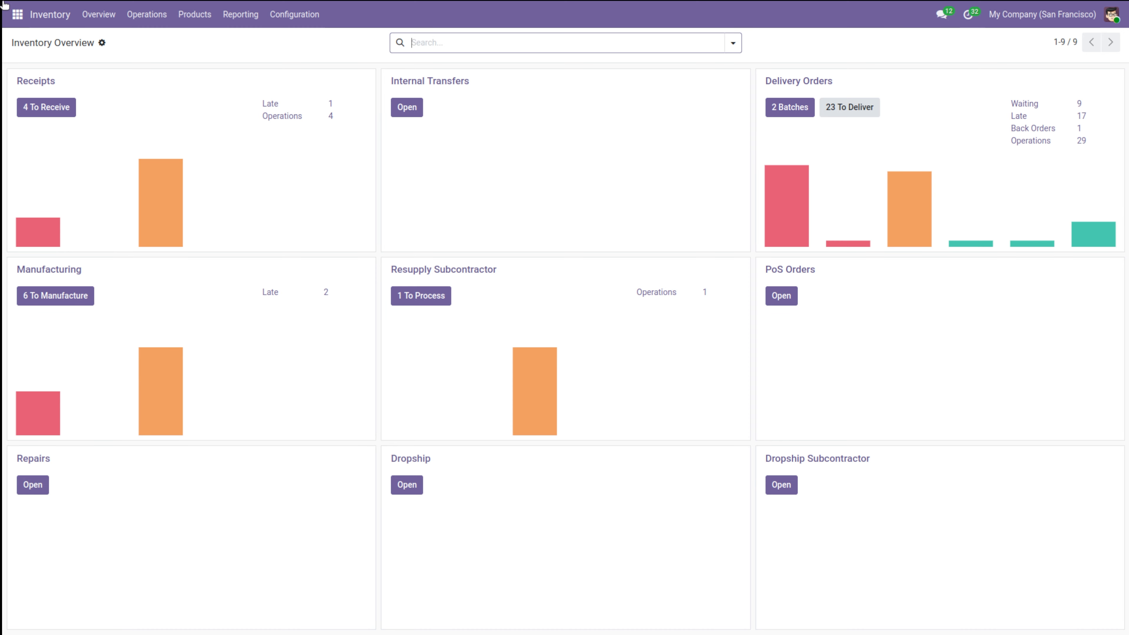
Step: Open the Project app from the apps menu to see its eight project cards
click(16, 17)
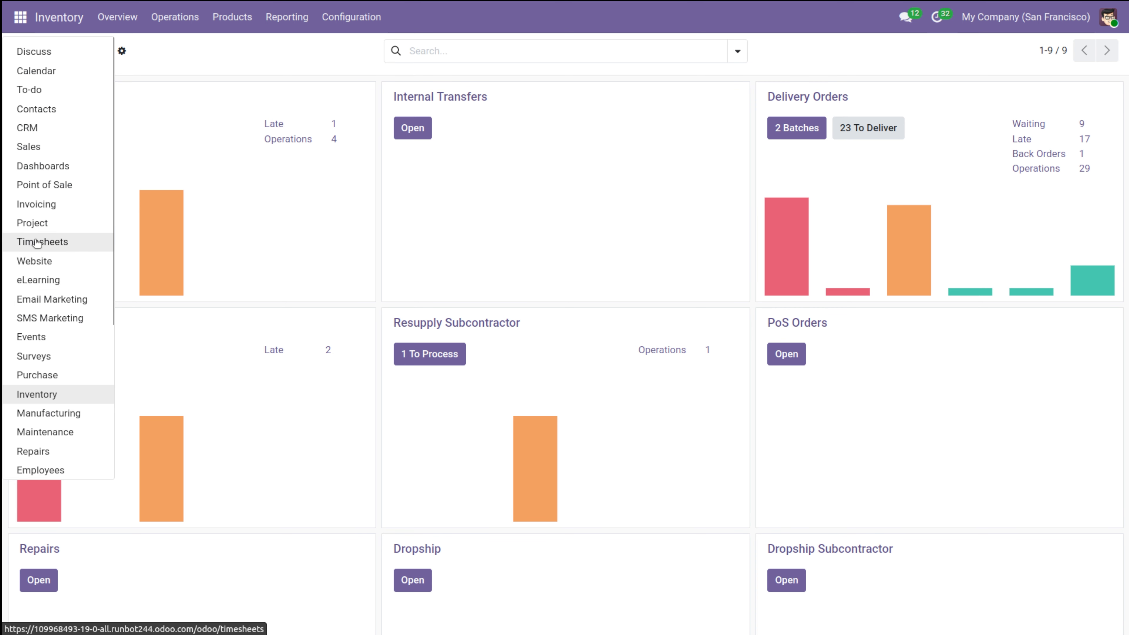
click(36, 225)
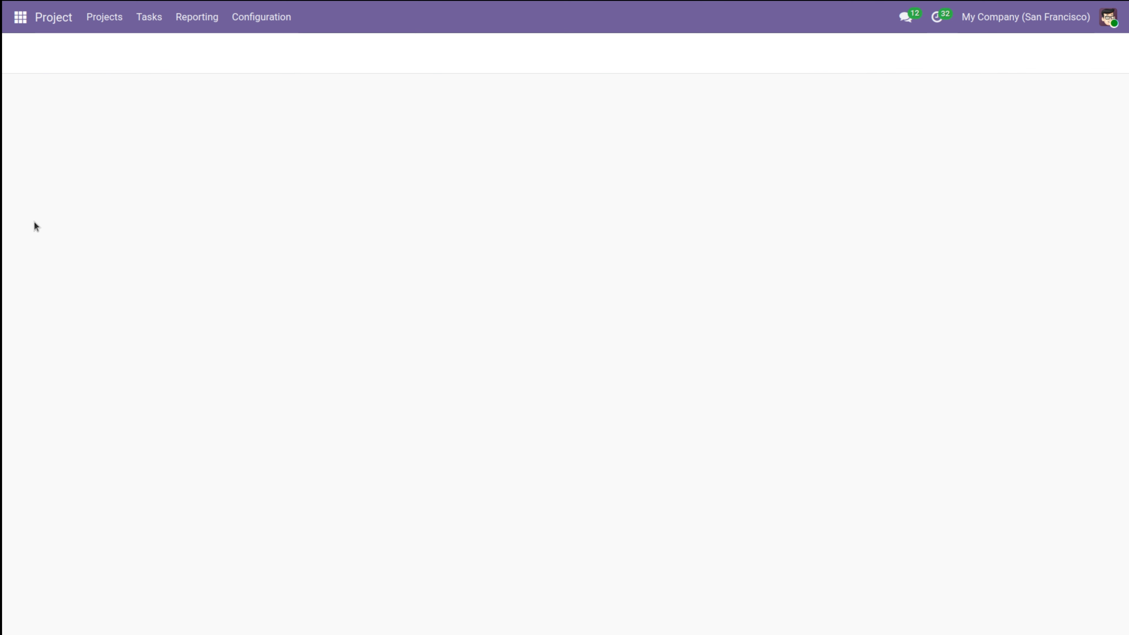
click(10, 20)
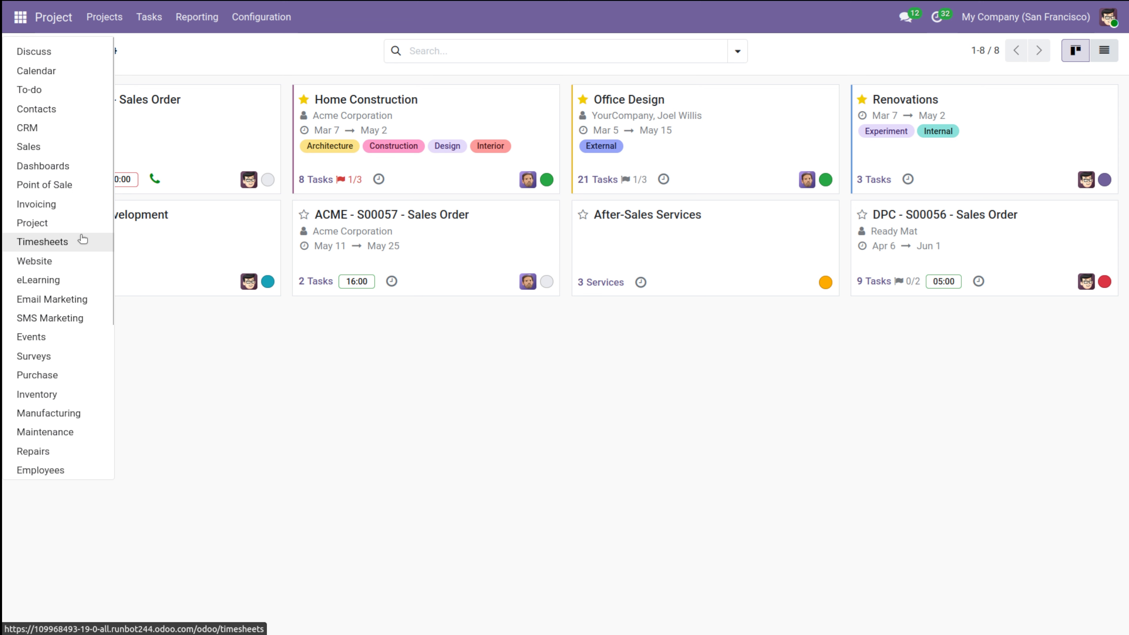
click(167, 324)
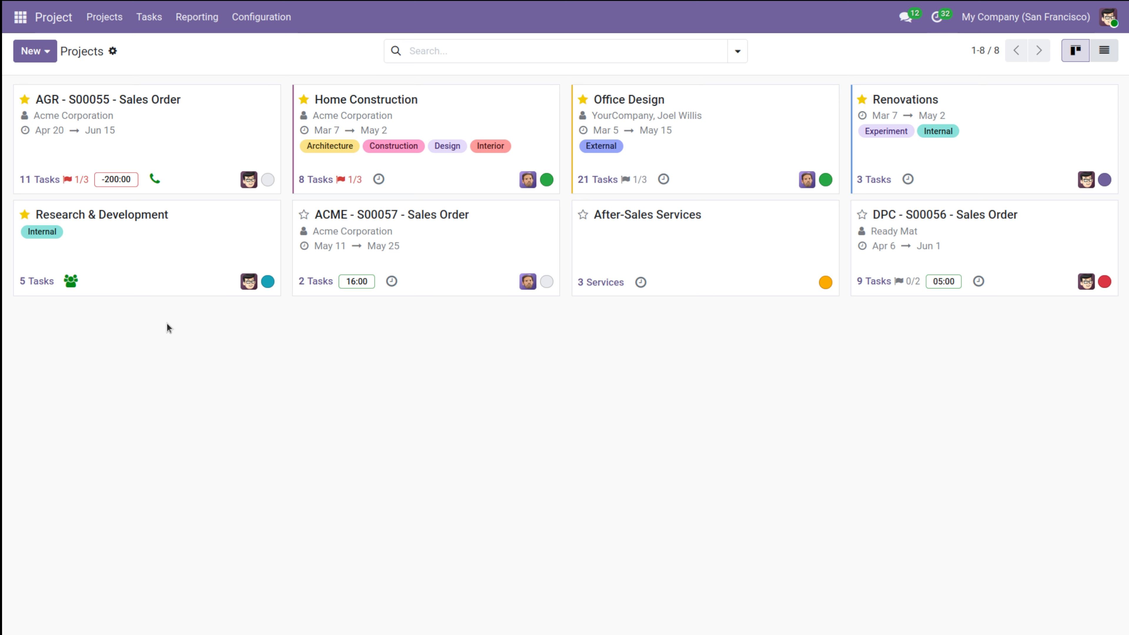
Step: Create a new project named 'website development' with Timesheets kept enabled
click(32, 55)
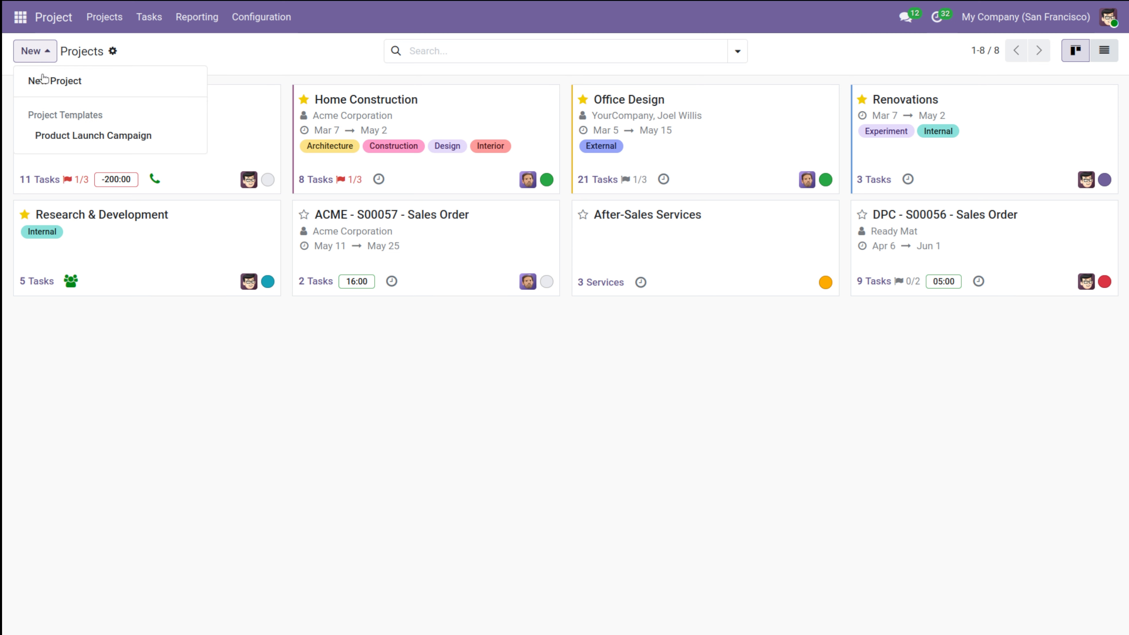
click(46, 79)
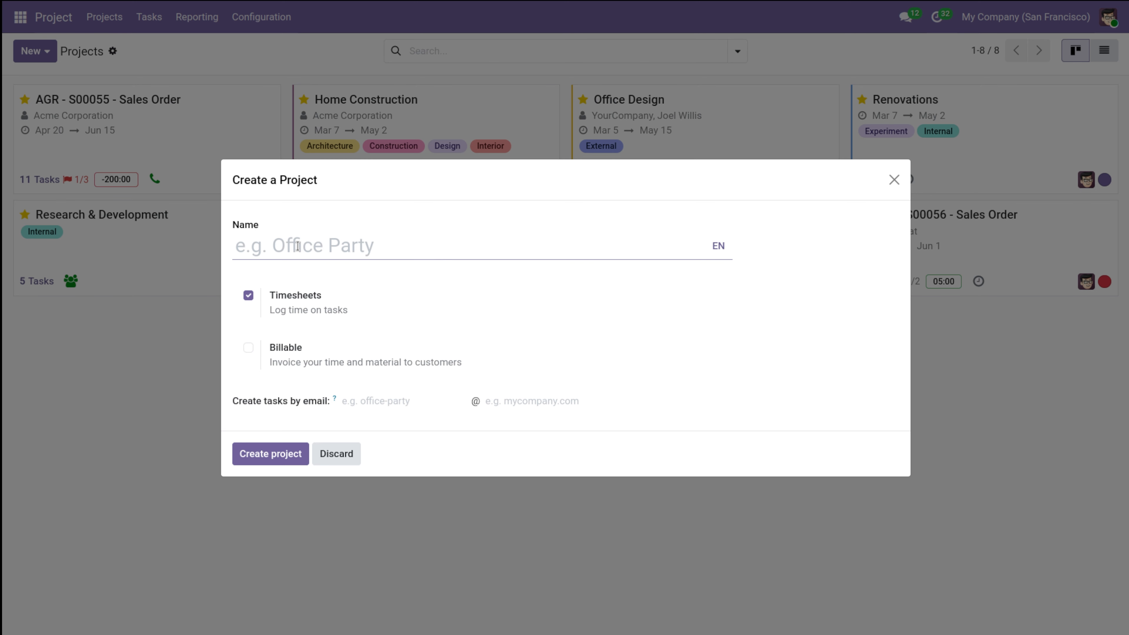
text(websir)
key(BackSpace)
text(te des)
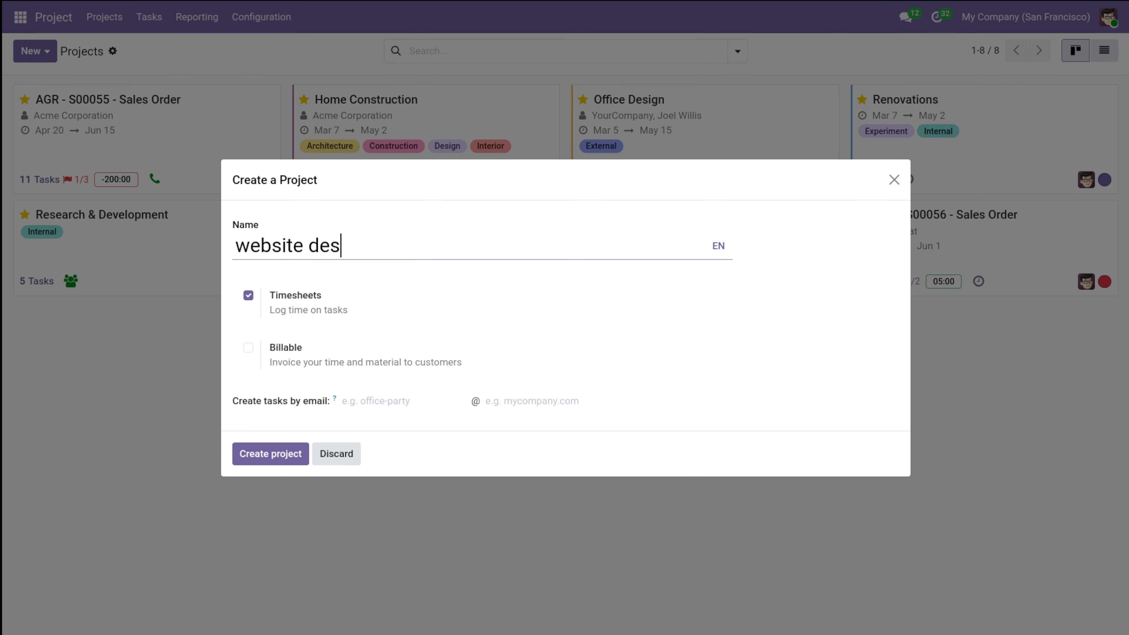
key(BackSpace)
text(velopment)
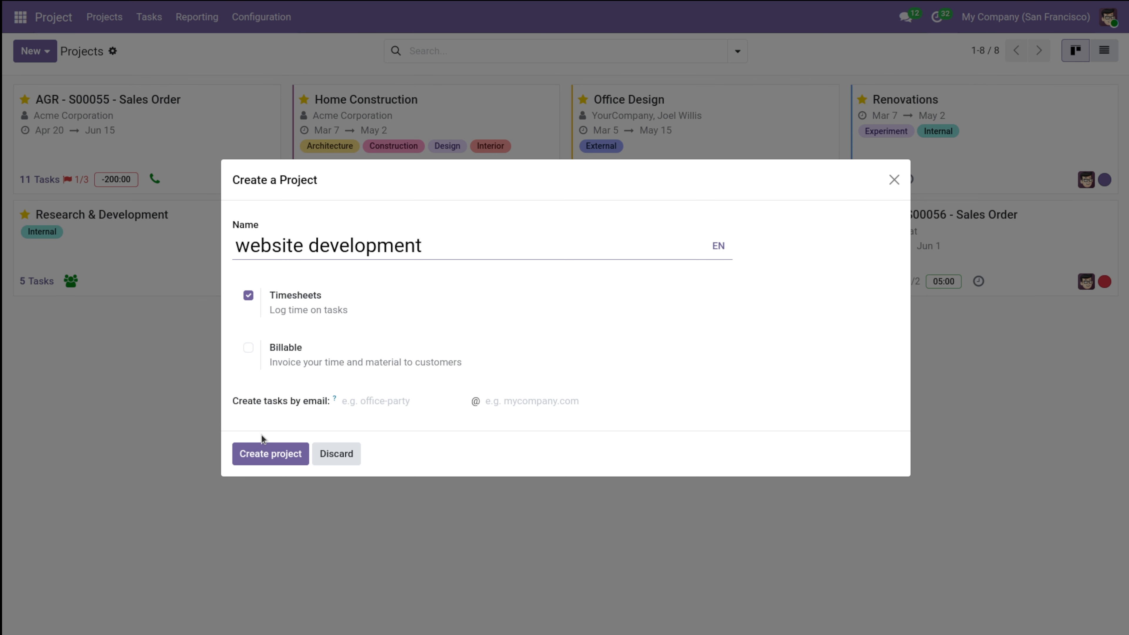
click(277, 453)
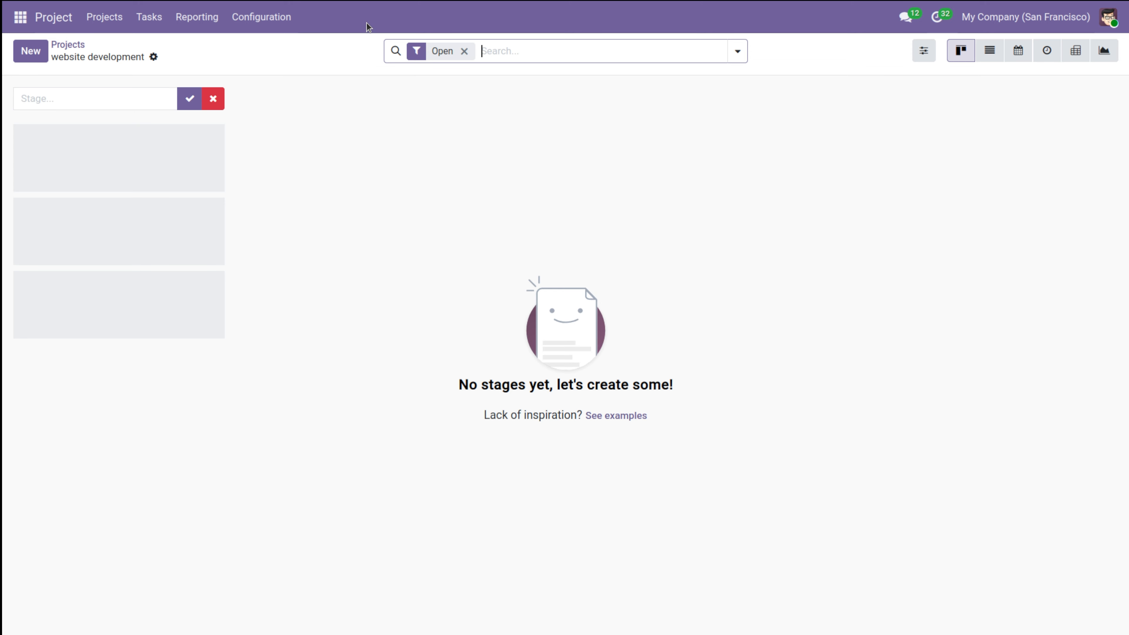
Step: Add the stages new, ongoing, review and completed to the website development board
click(116, 98)
text(new)
key(Return)
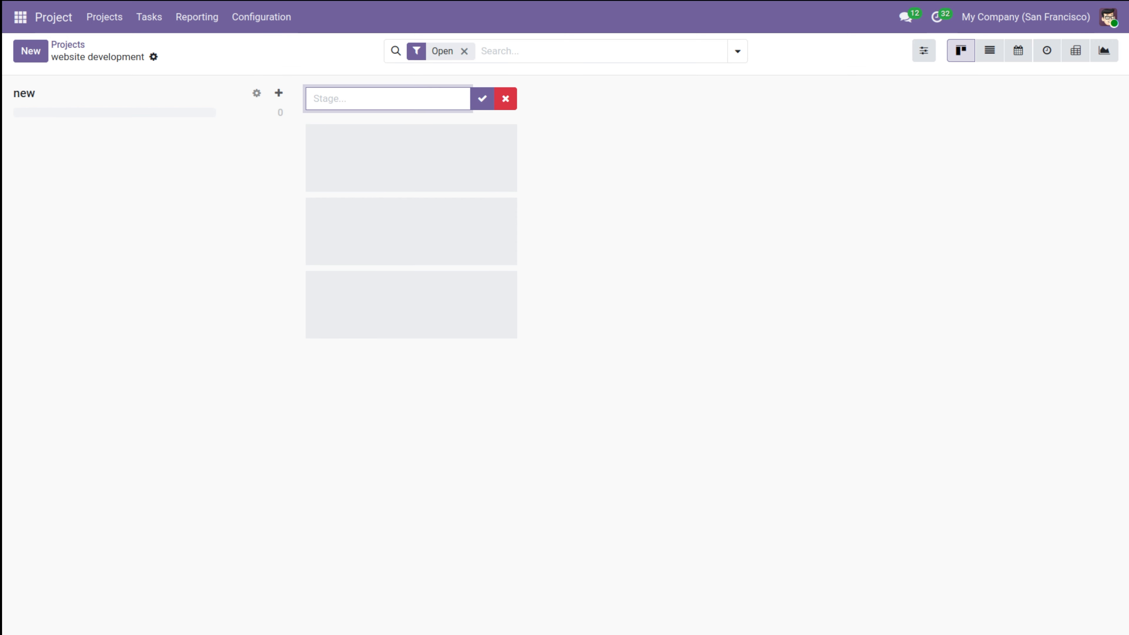
text(ongoing)
key(Return)
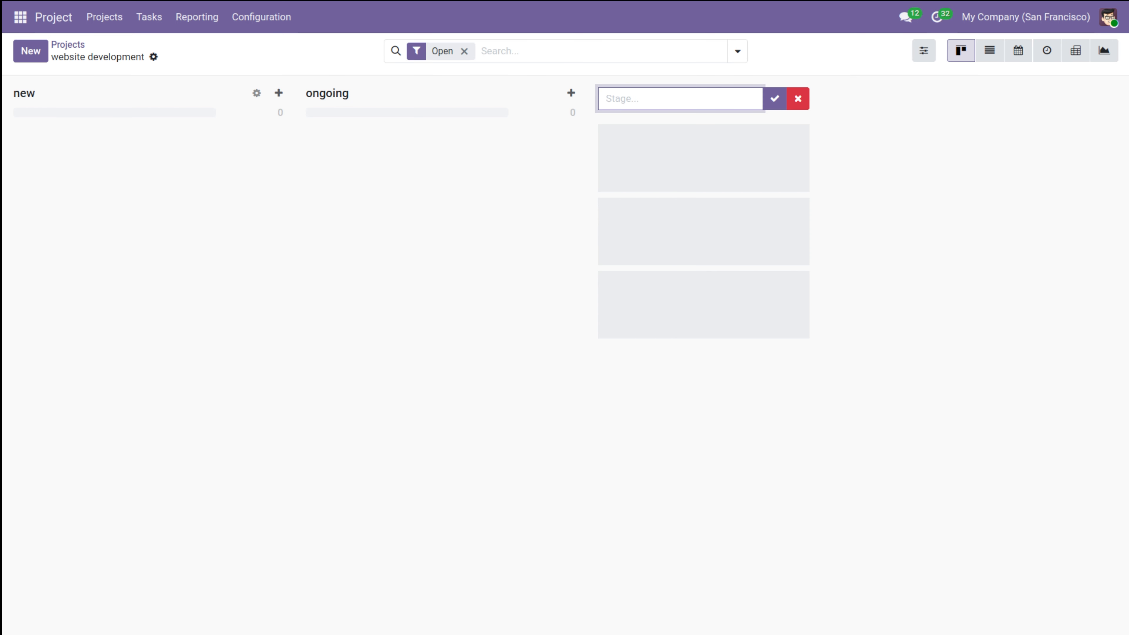
text(review)
key(Return)
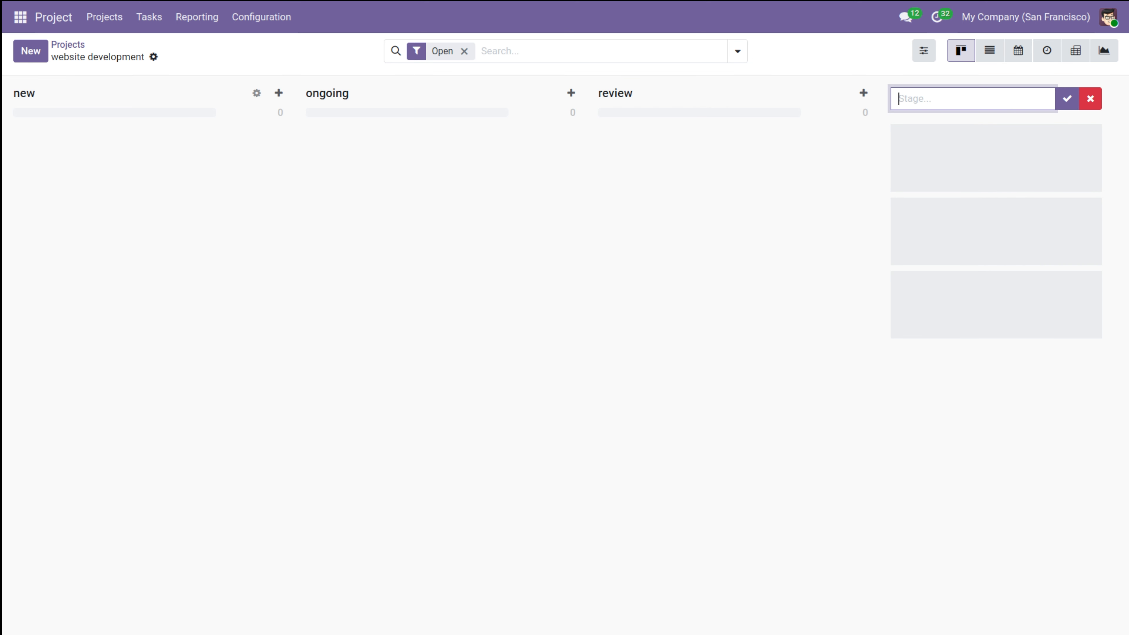
text(completed)
key(Return)
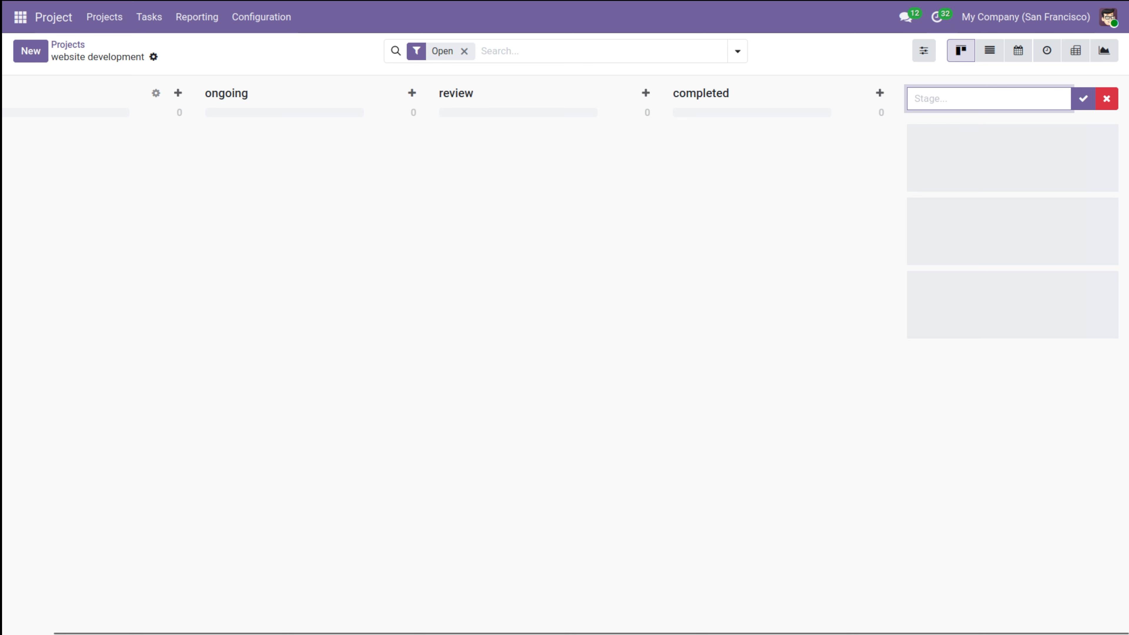
click(1113, 110)
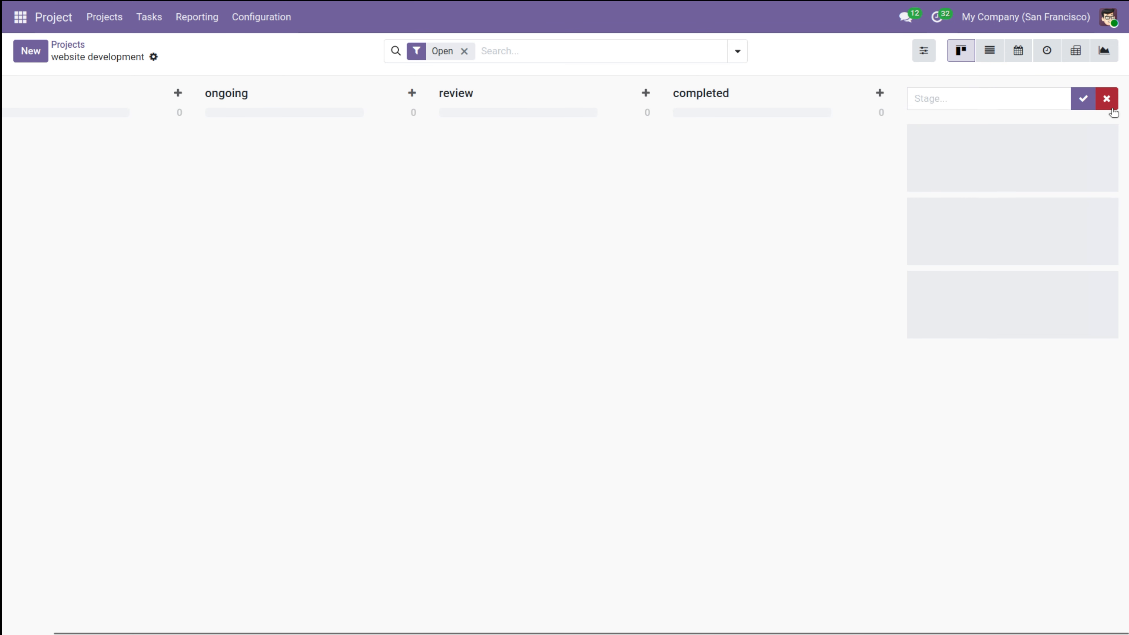
click(1058, 94)
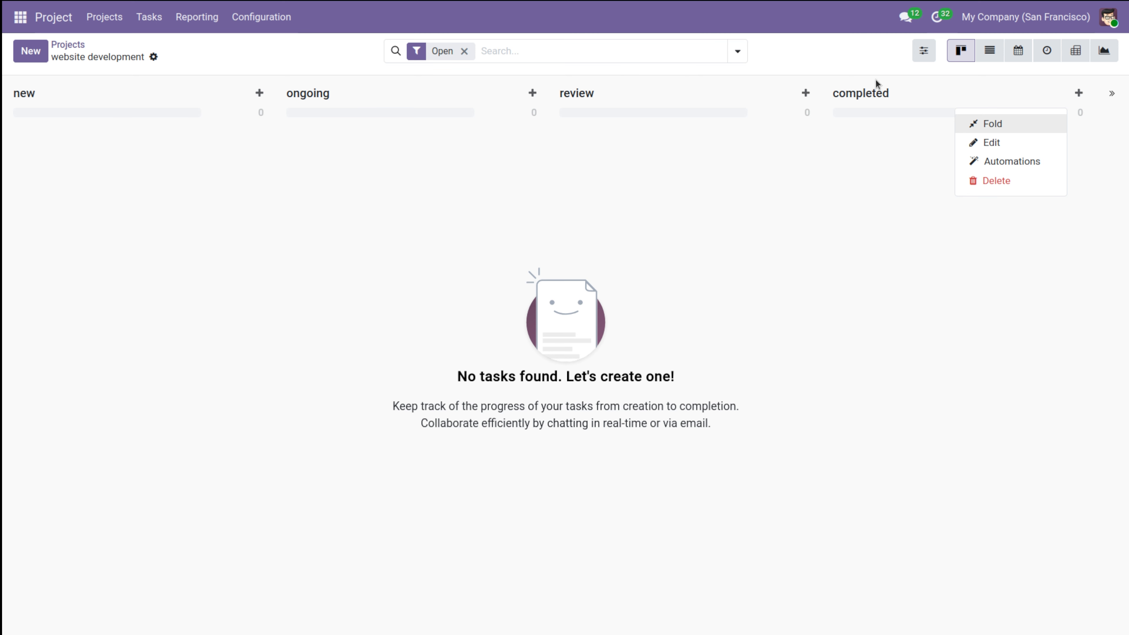
click(1002, 144)
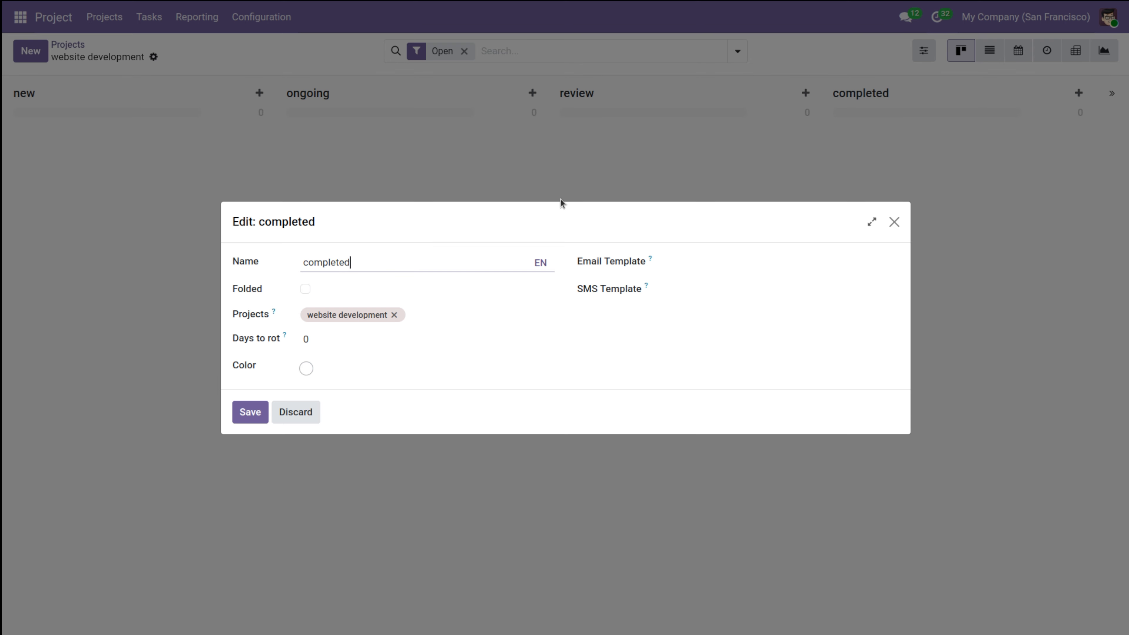
click(893, 223)
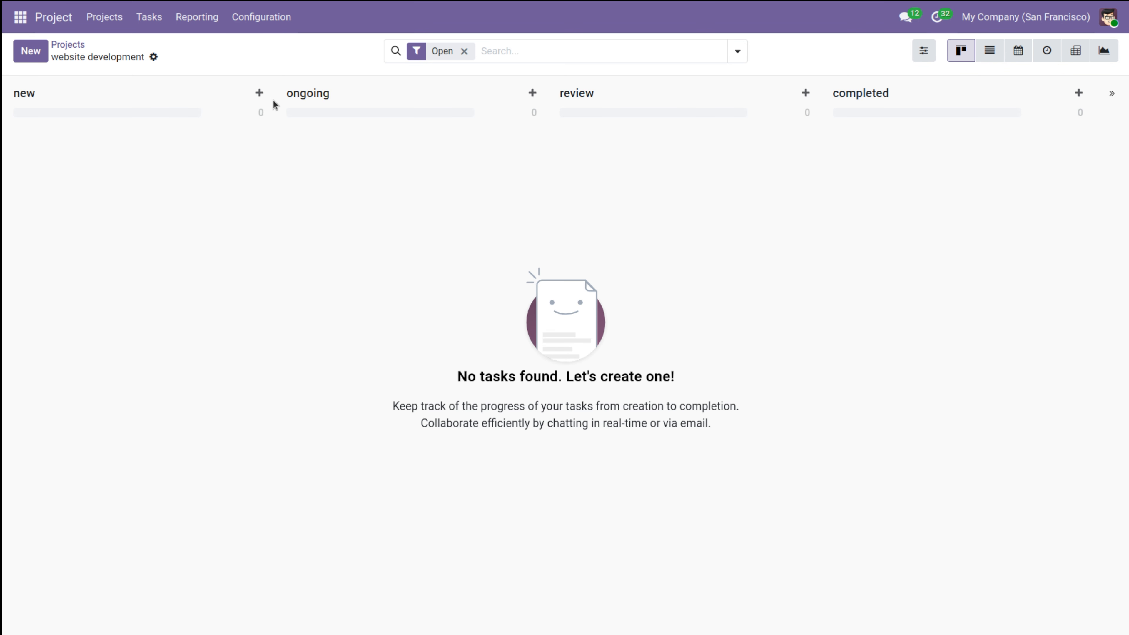
Step: Quick-create a 'requirement gathering' task in the new stage
click(259, 94)
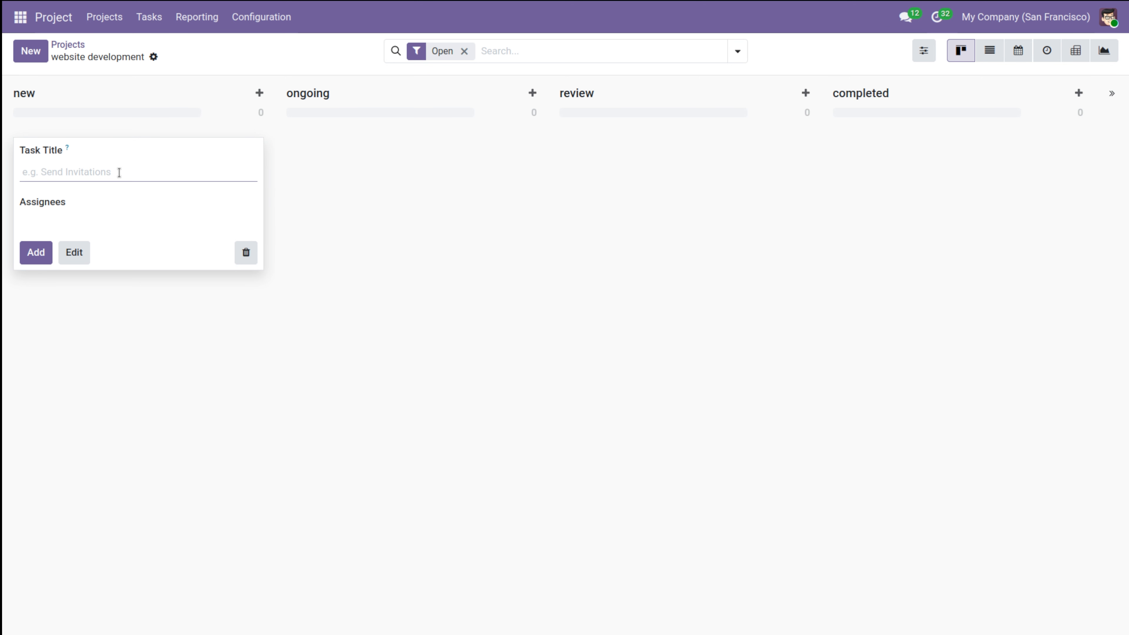
text(requirement a)
key(BackSpace)
text(gat)
key(BackSpace)
text(thering)
click(44, 254)
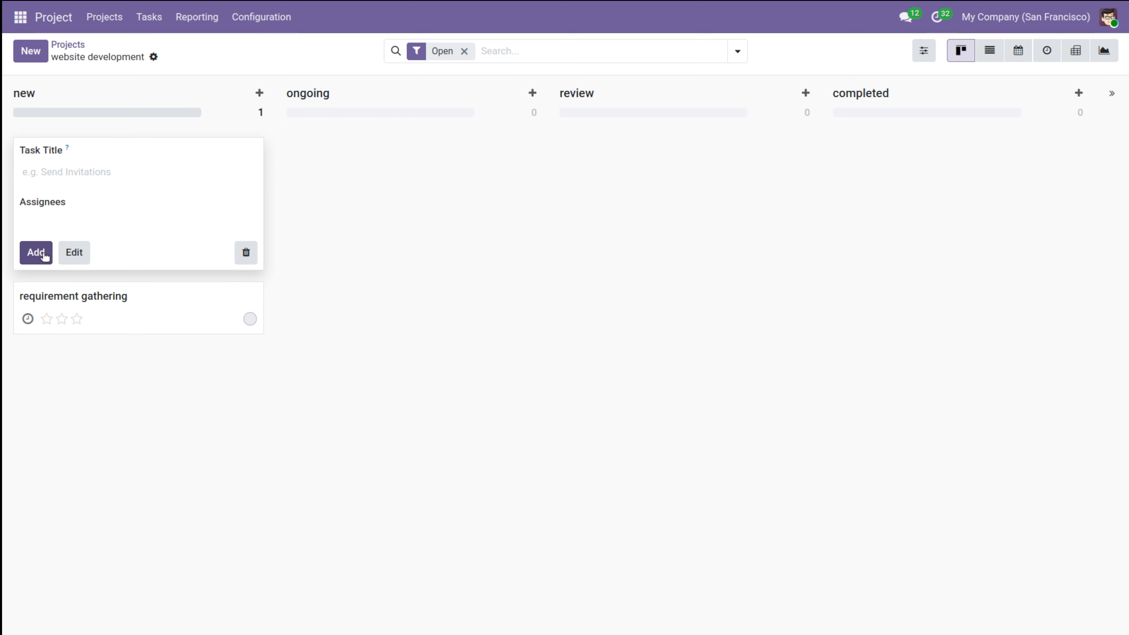
Step: Add a 'homepage design' task to the new stage and dismiss the empty quick-create form
click(42, 252)
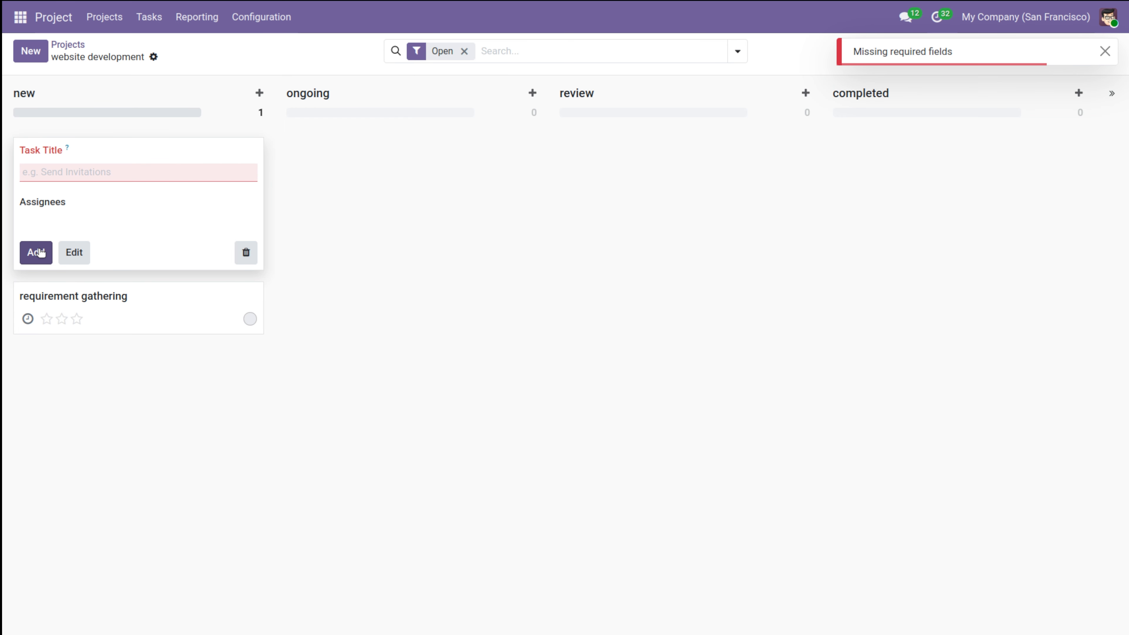
click(42, 253)
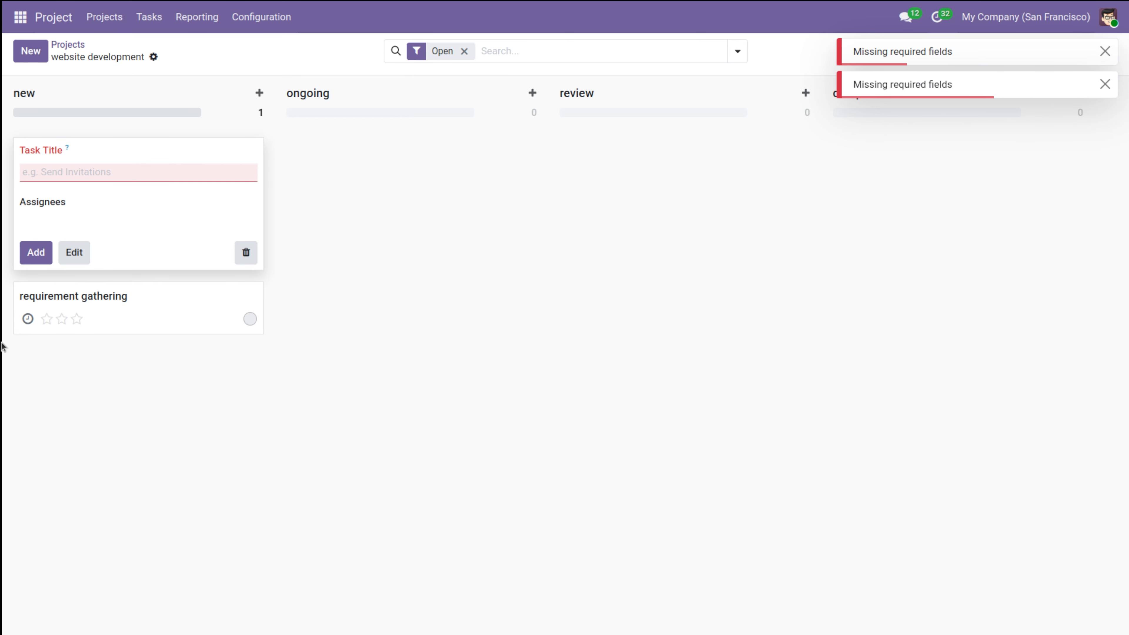
click(110, 173)
text(h)
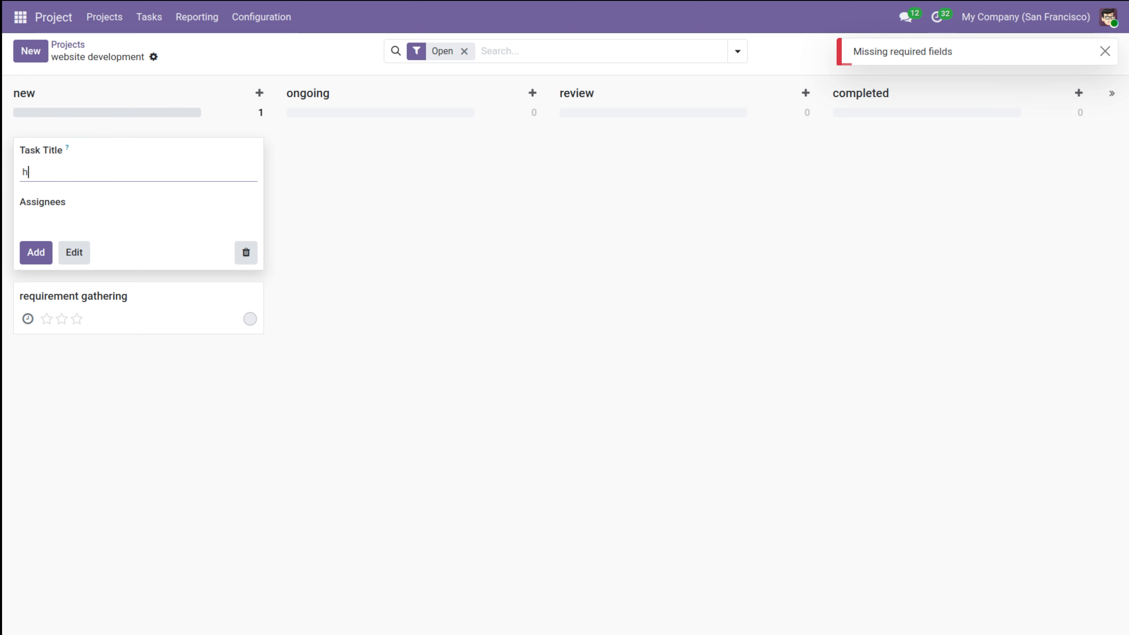
text(omepa)
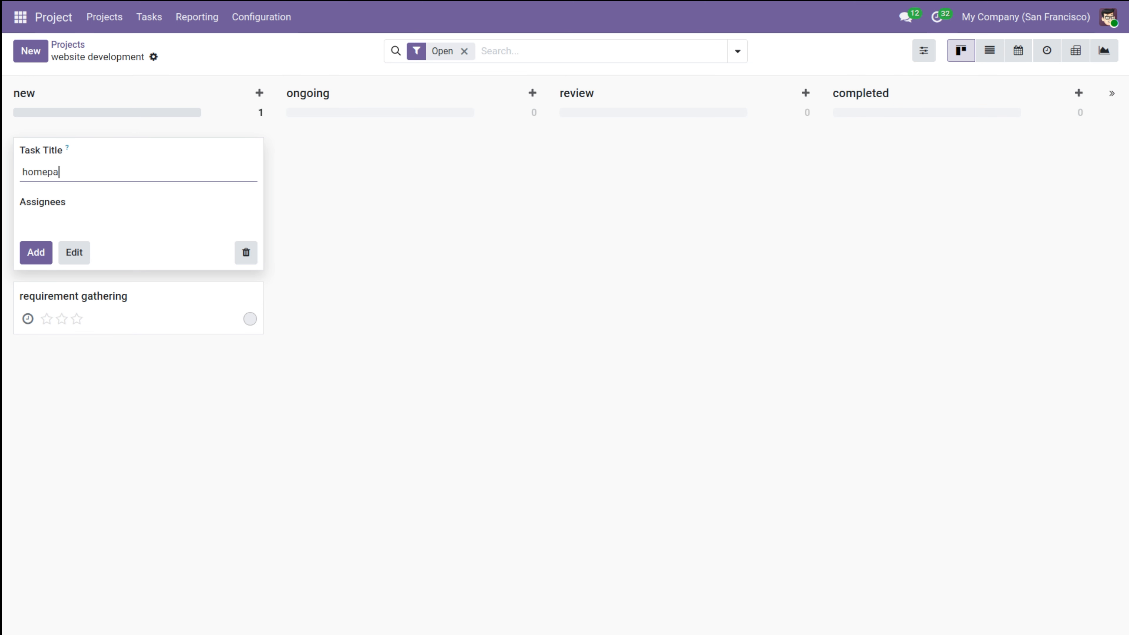
text(ge design)
click(35, 260)
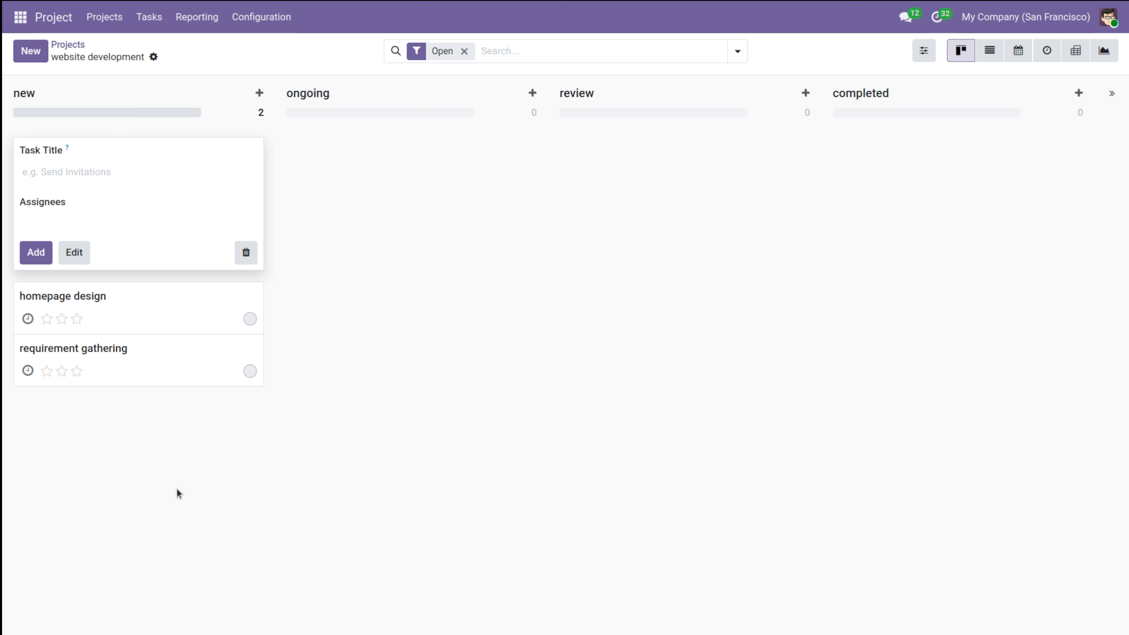
click(414, 391)
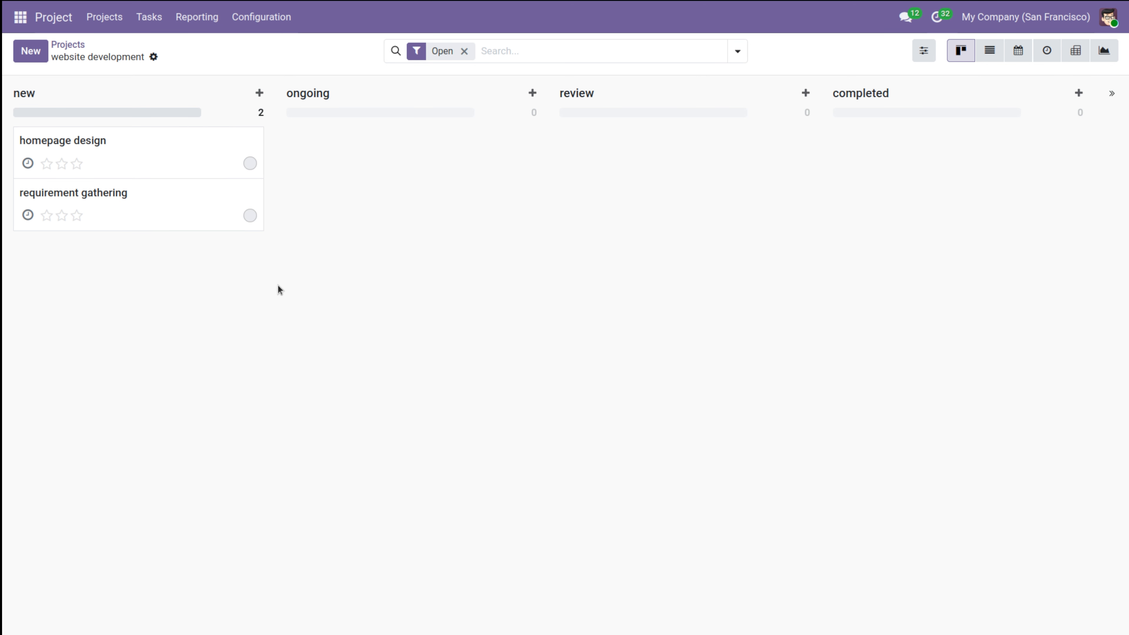
Step: Assign the admin user to the homepage design task
mouse_move(166, 143)
click(235, 164)
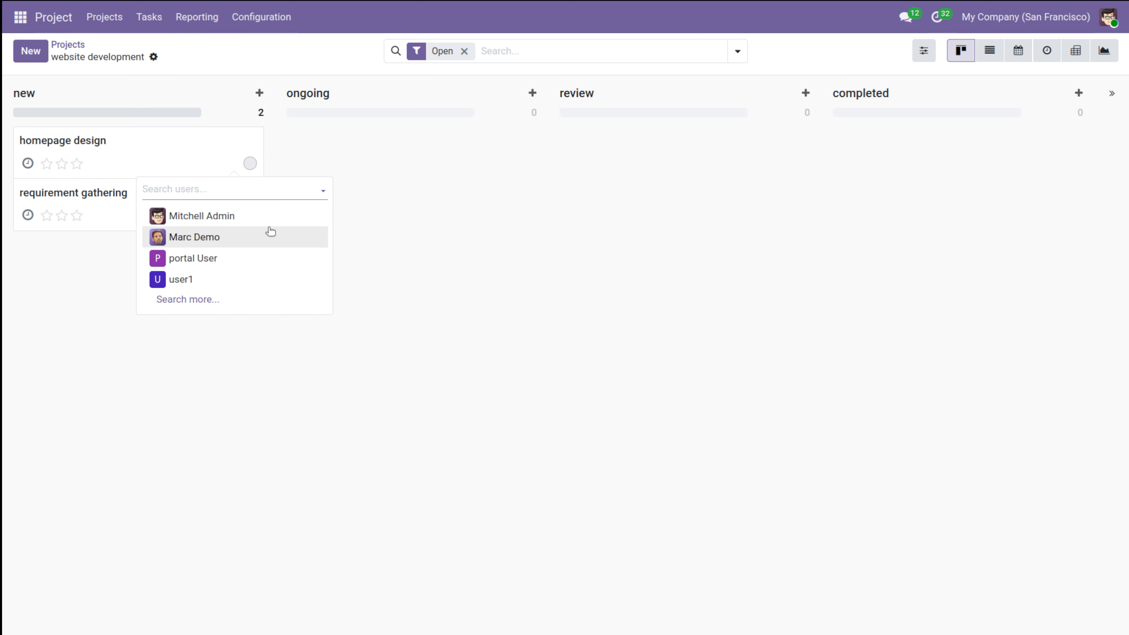
click(264, 221)
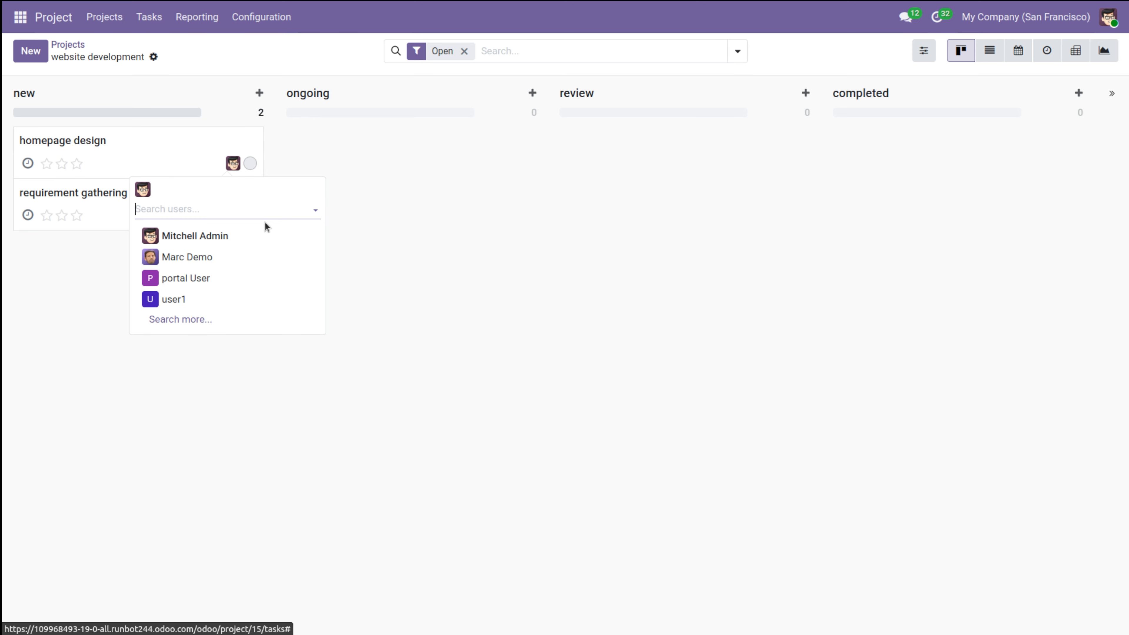
click(393, 191)
Step: Assign the admin user to requirement gathering and give it a three-star priority
click(233, 216)
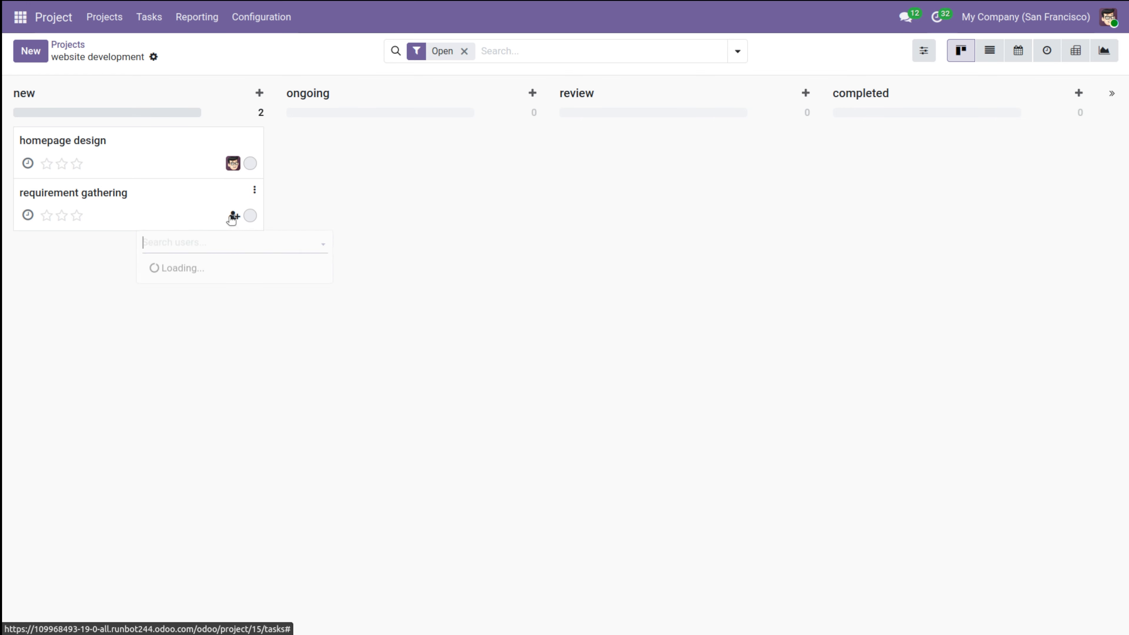
click(244, 265)
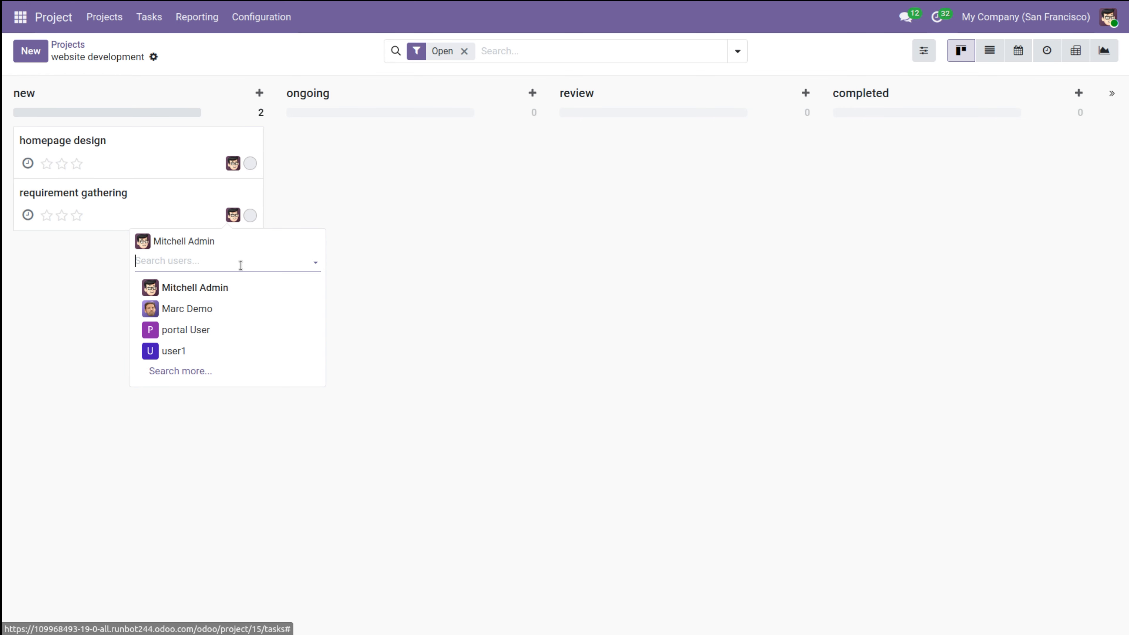
click(62, 280)
click(79, 166)
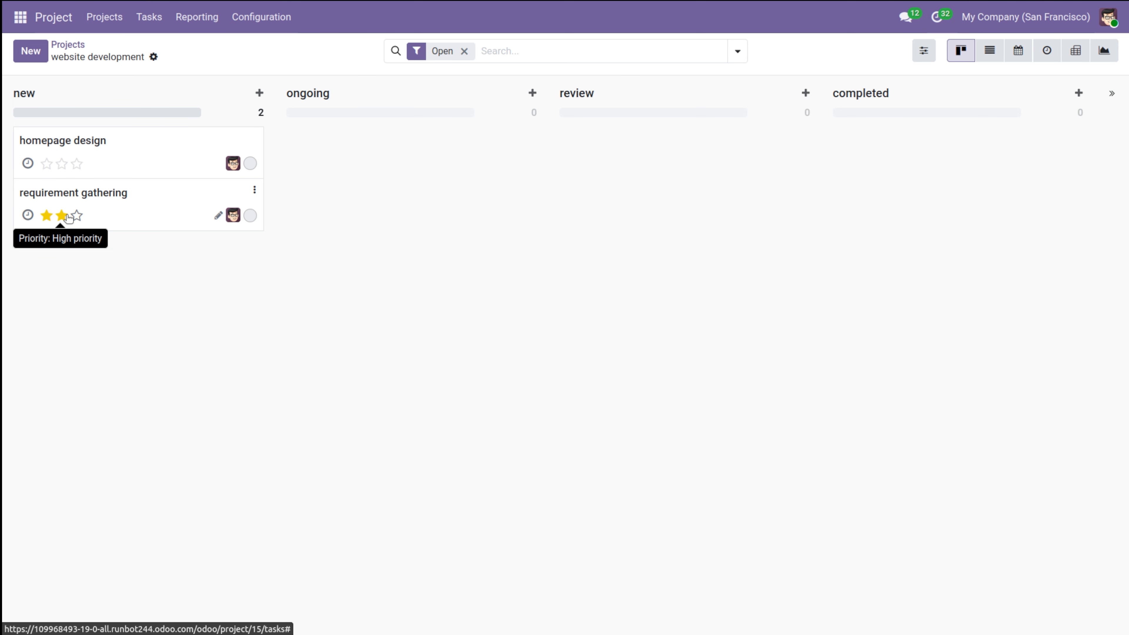
click(77, 216)
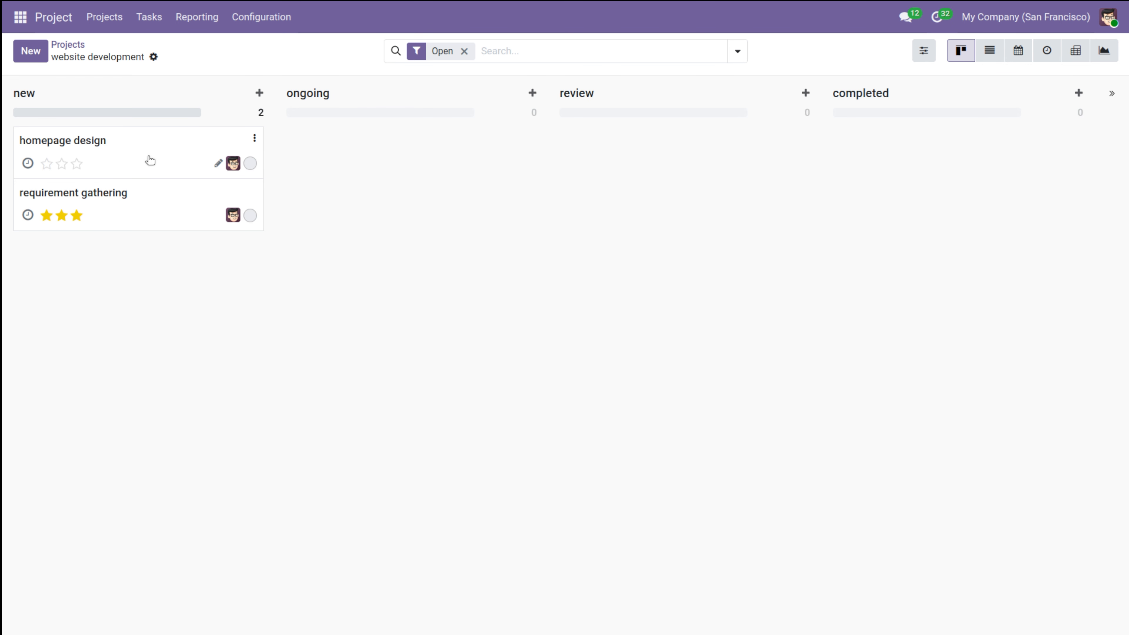
Step: Drag the requirement gathering card from new to ongoing, then review, then completed
drag(135, 193, 414, 146)
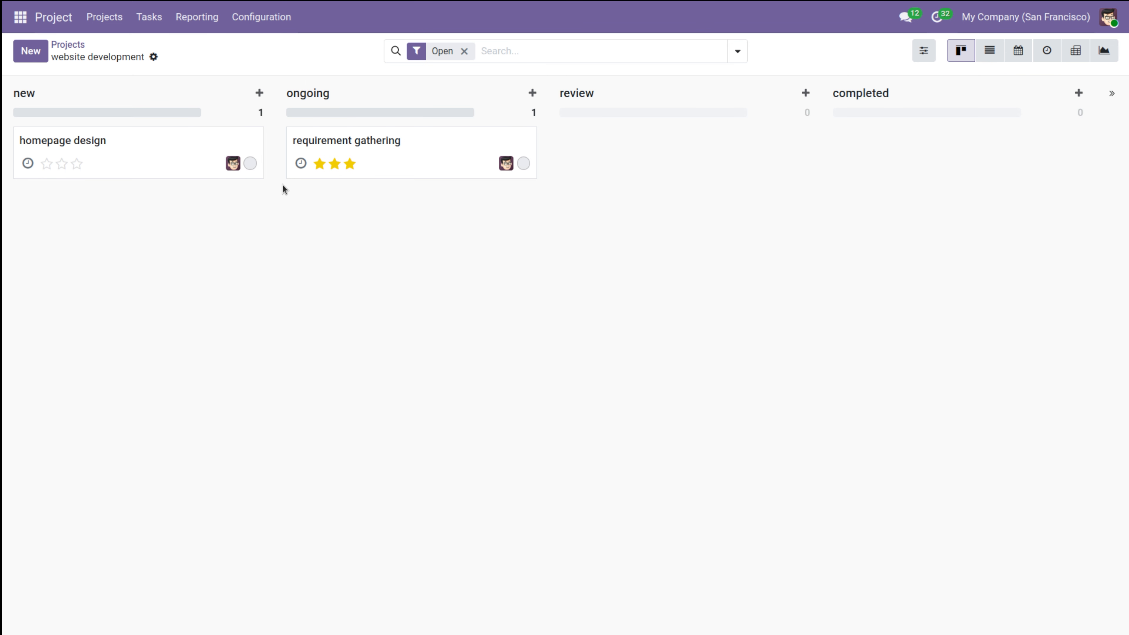
drag(423, 161, 673, 171)
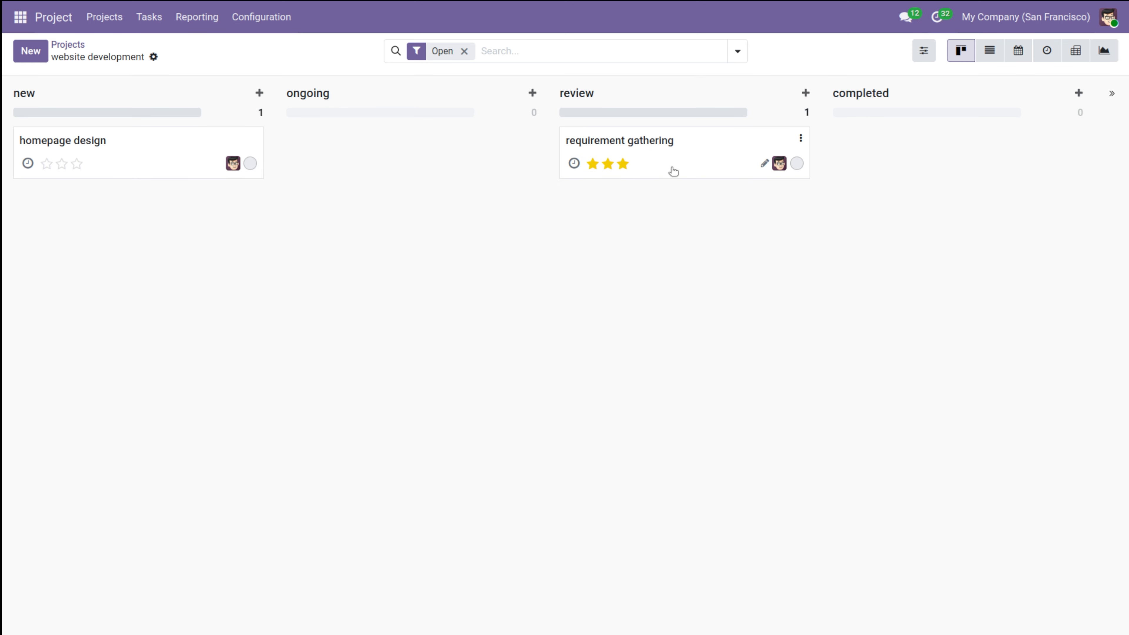
drag(648, 161, 929, 165)
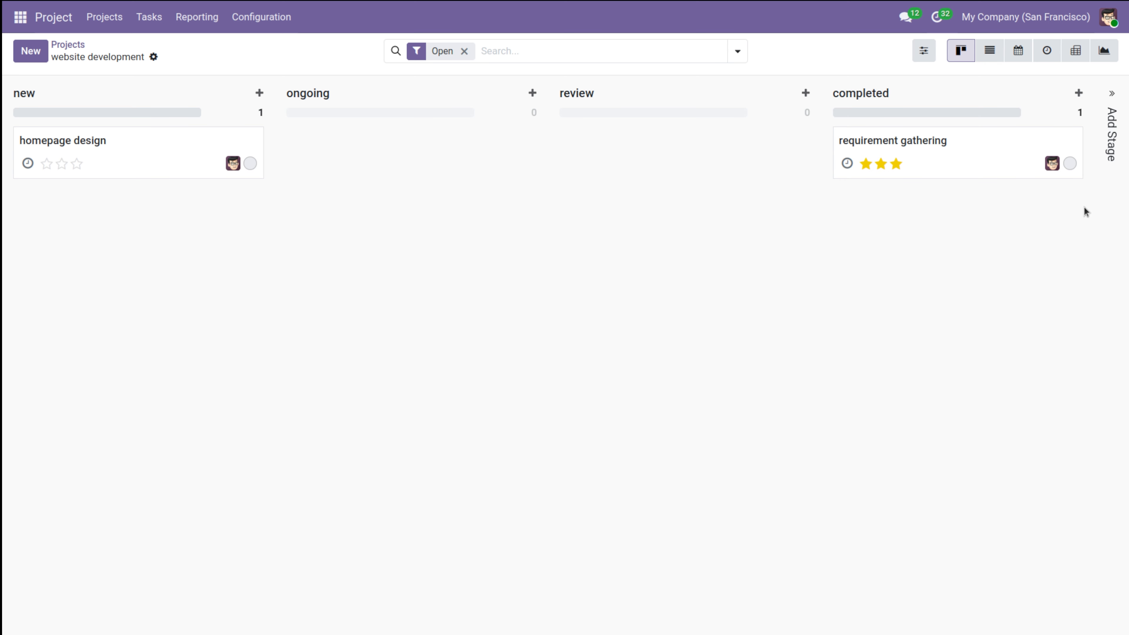
Step: Open requirement gathering and add a timesheet line dated 05/07/2026 for the admin user
click(931, 152)
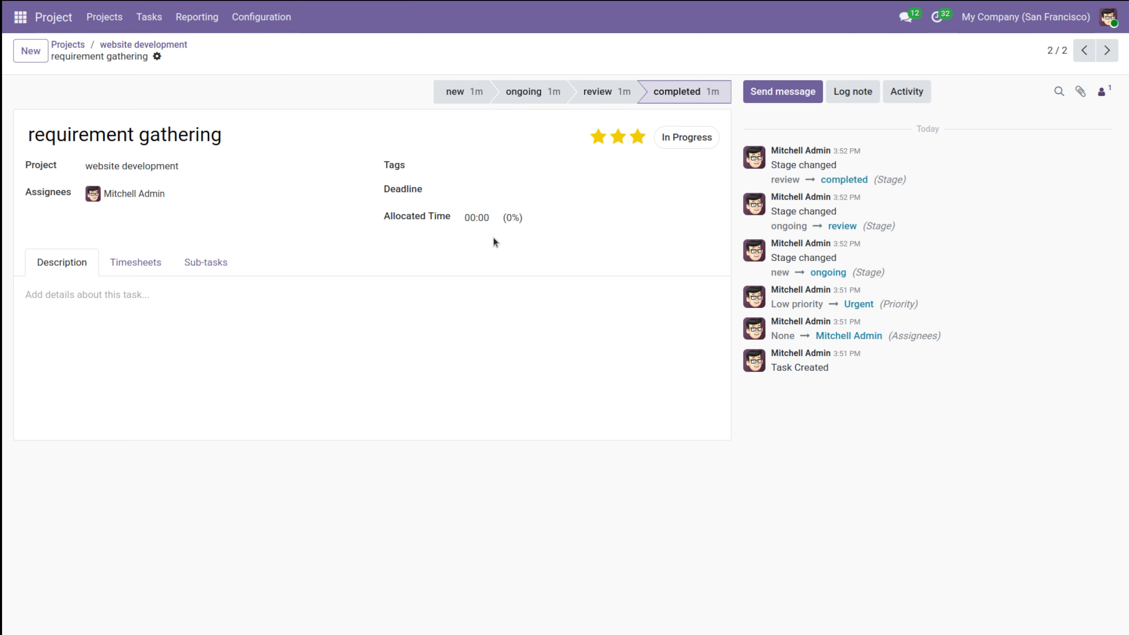
click(126, 258)
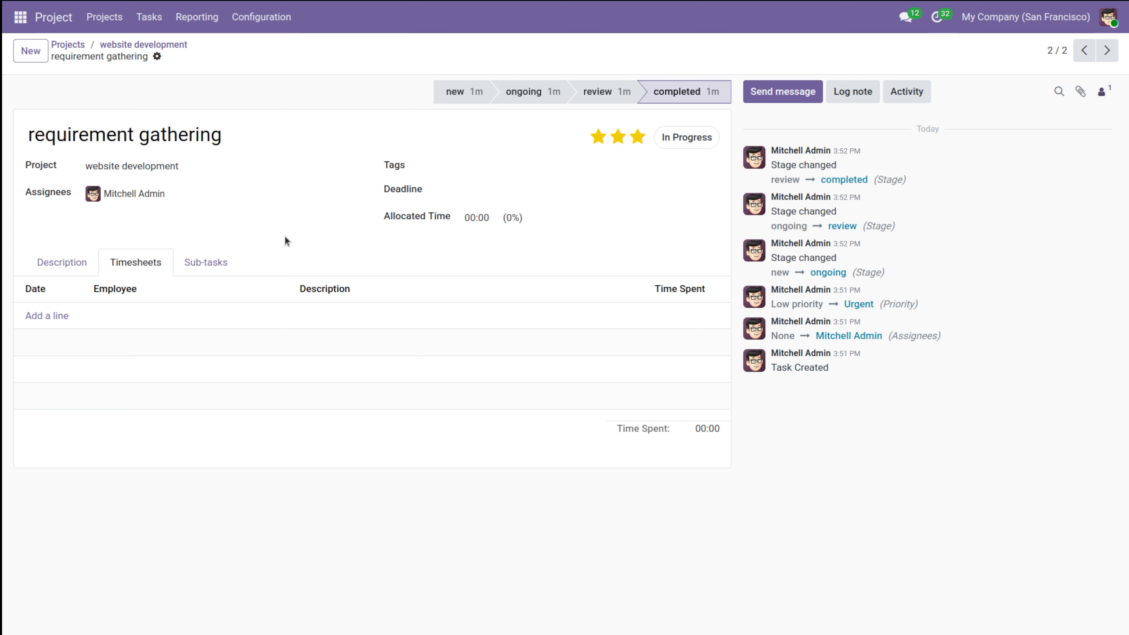
click(43, 318)
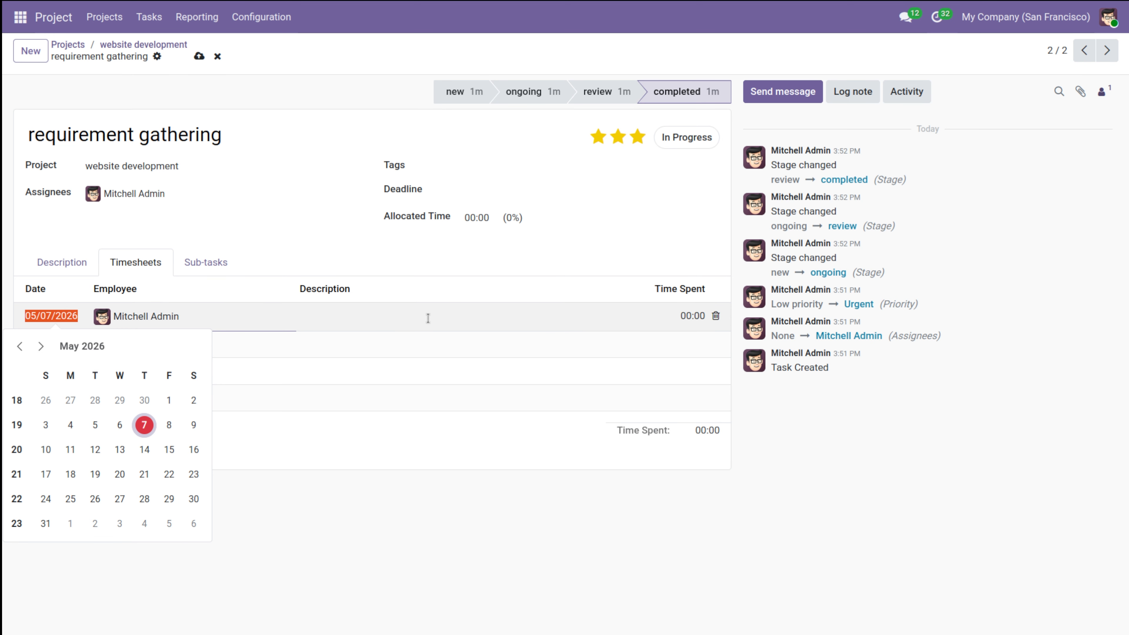
Step: Discard the empty timesheet row and view requirement gathering's empty Sub-tasks list
click(323, 245)
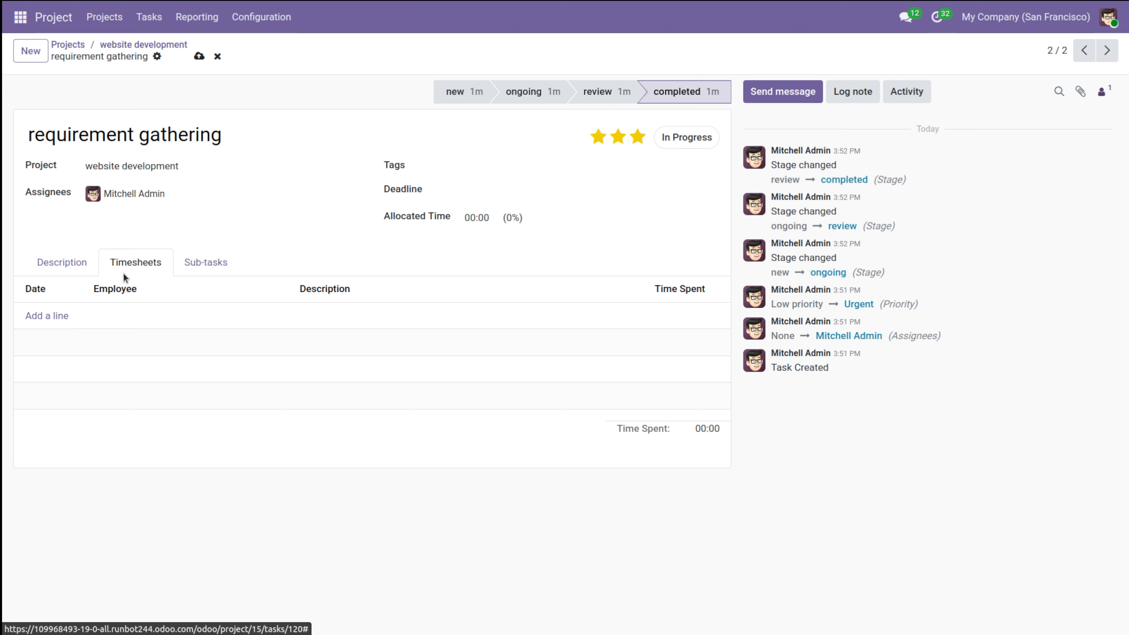
mouse_move(260, 298)
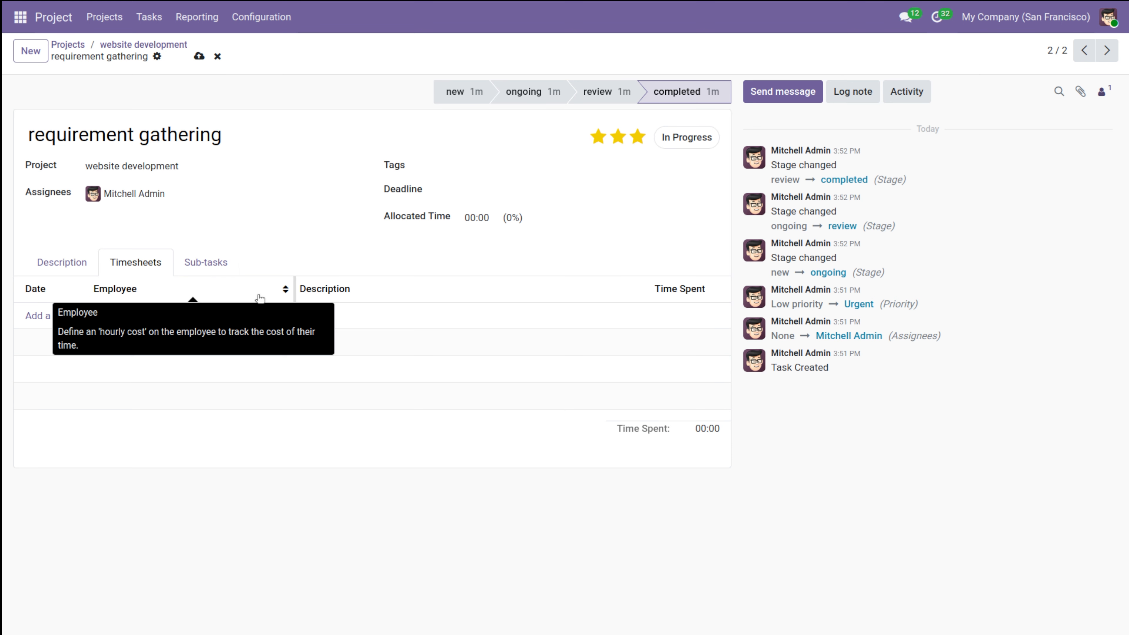
click(202, 267)
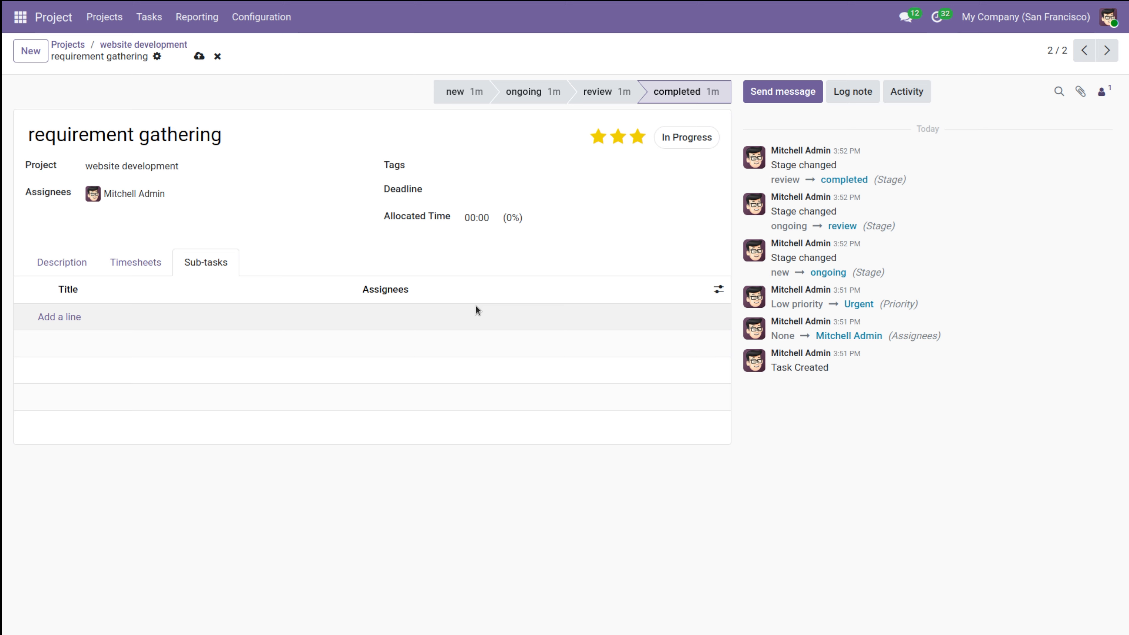
Step: Add the demo user as a second assignee on requirement gathering, save, and reopen its Timesheets
click(246, 193)
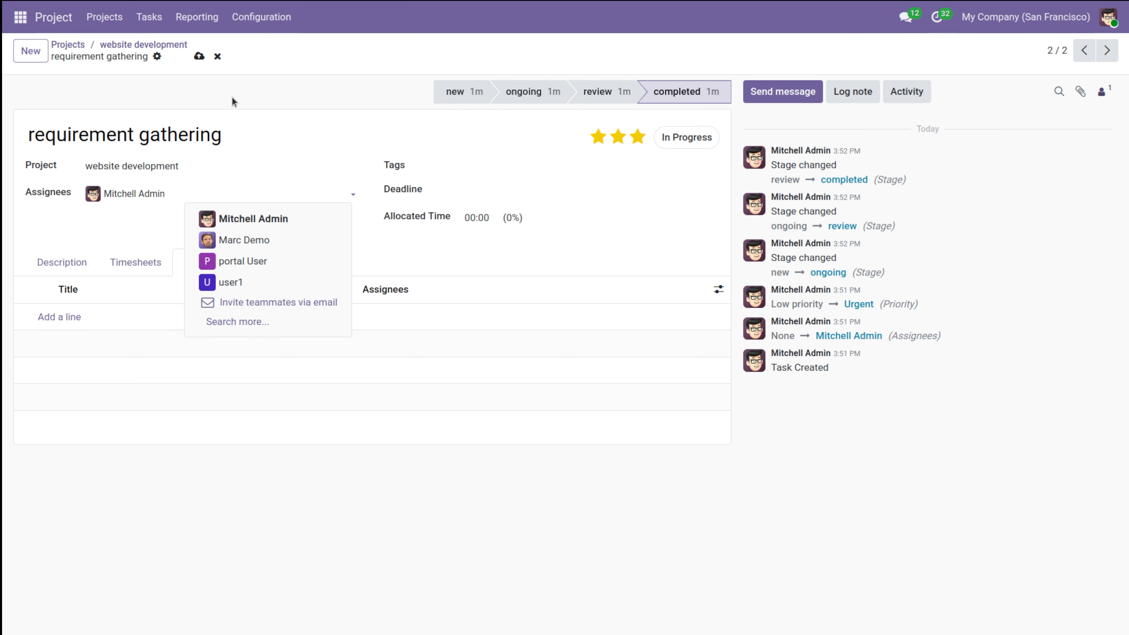
click(260, 240)
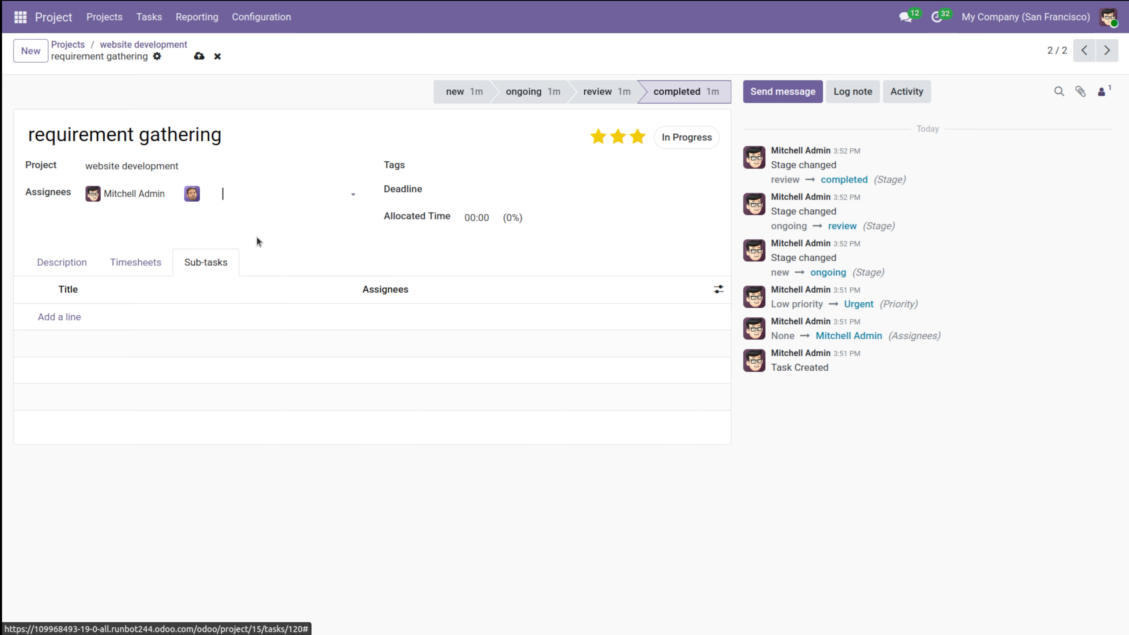
click(199, 57)
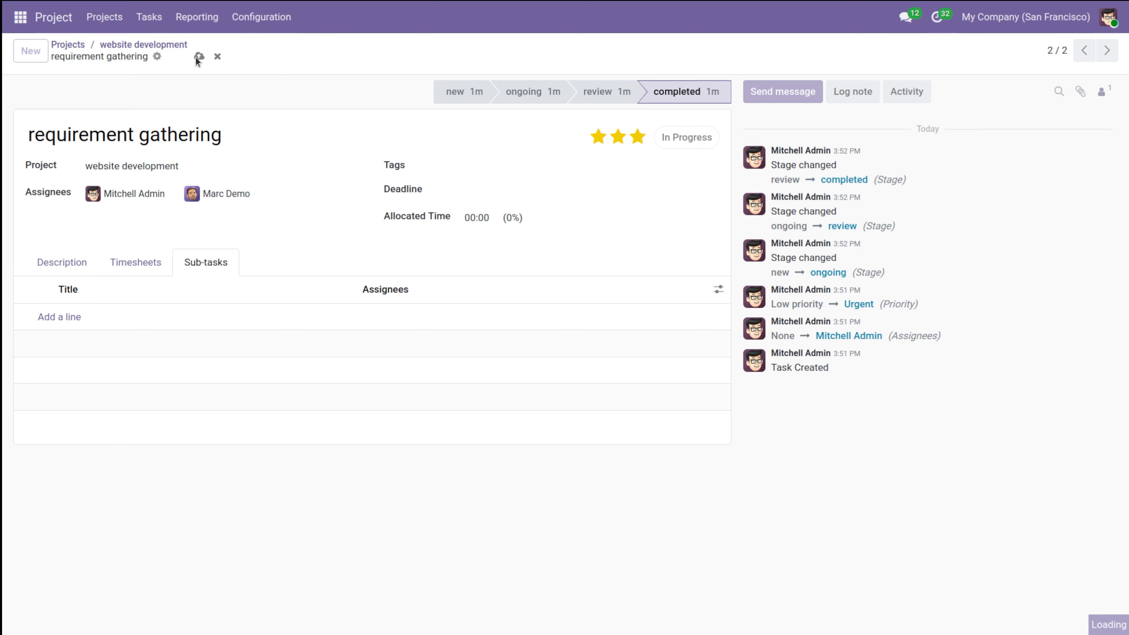
click(126, 266)
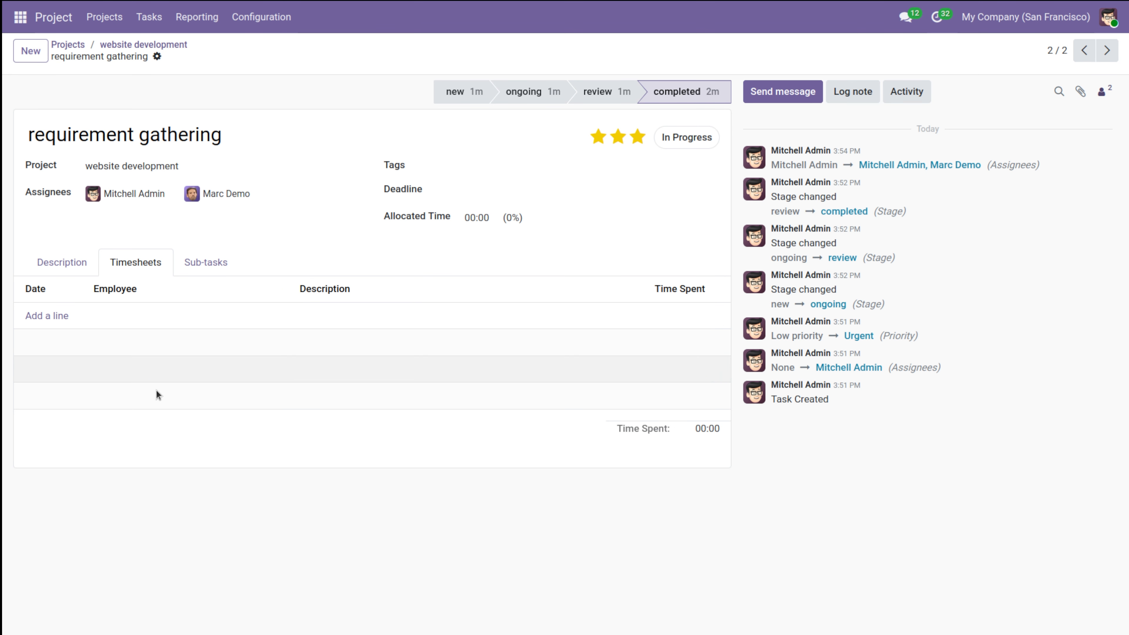
click(275, 134)
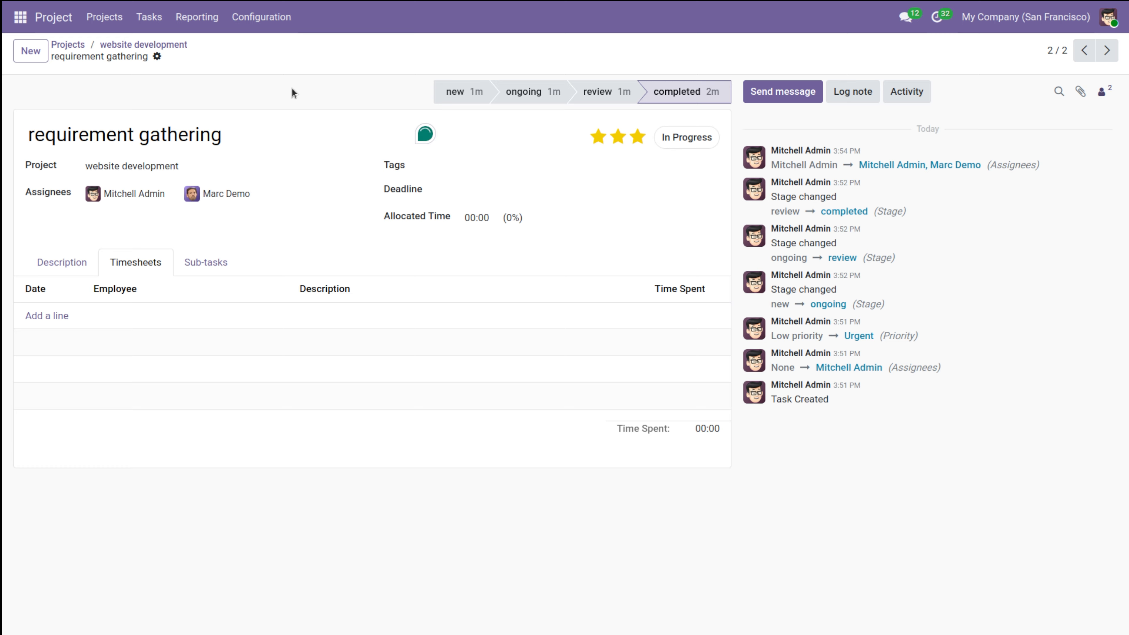
Step: Open the Timesheets by Project report, totalling 1207:00 hours across eight projects
click(20, 22)
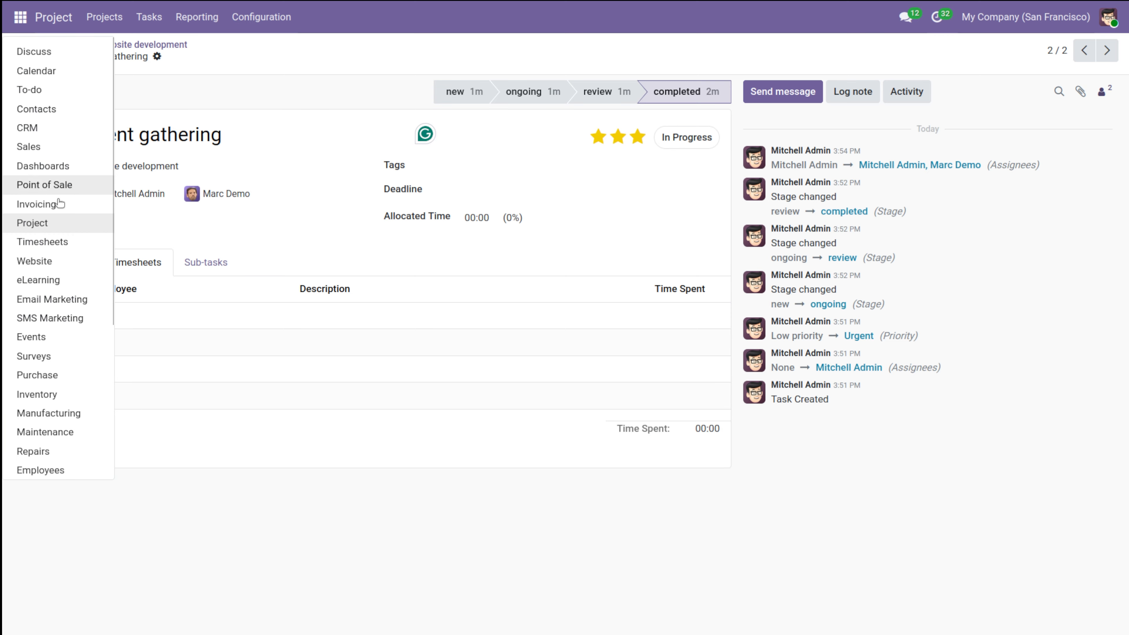
click(79, 241)
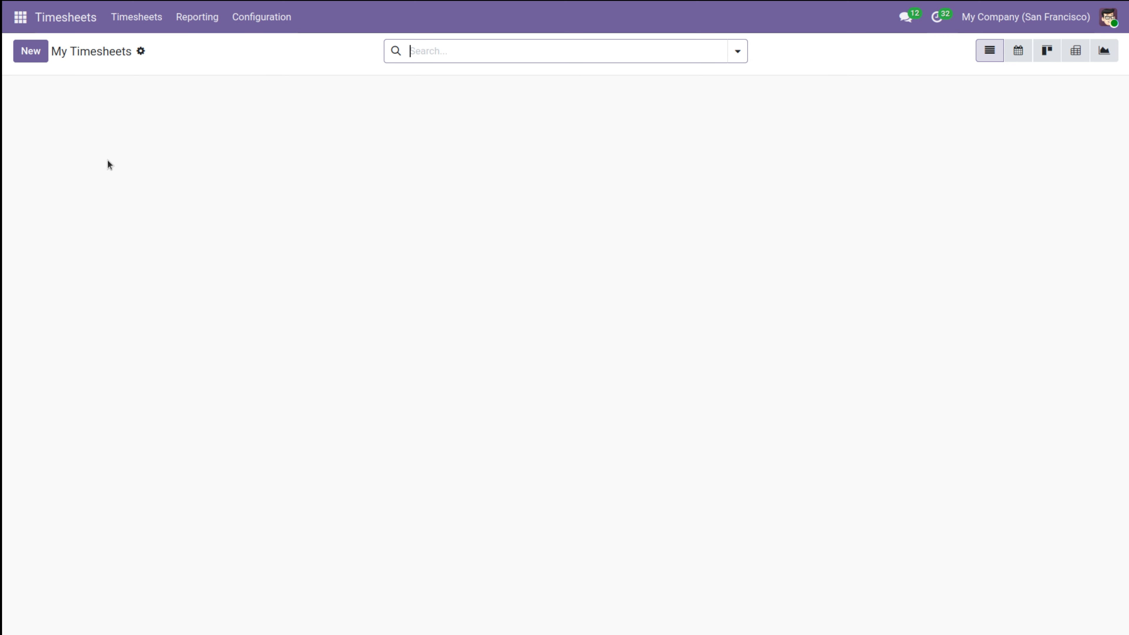
click(187, 28)
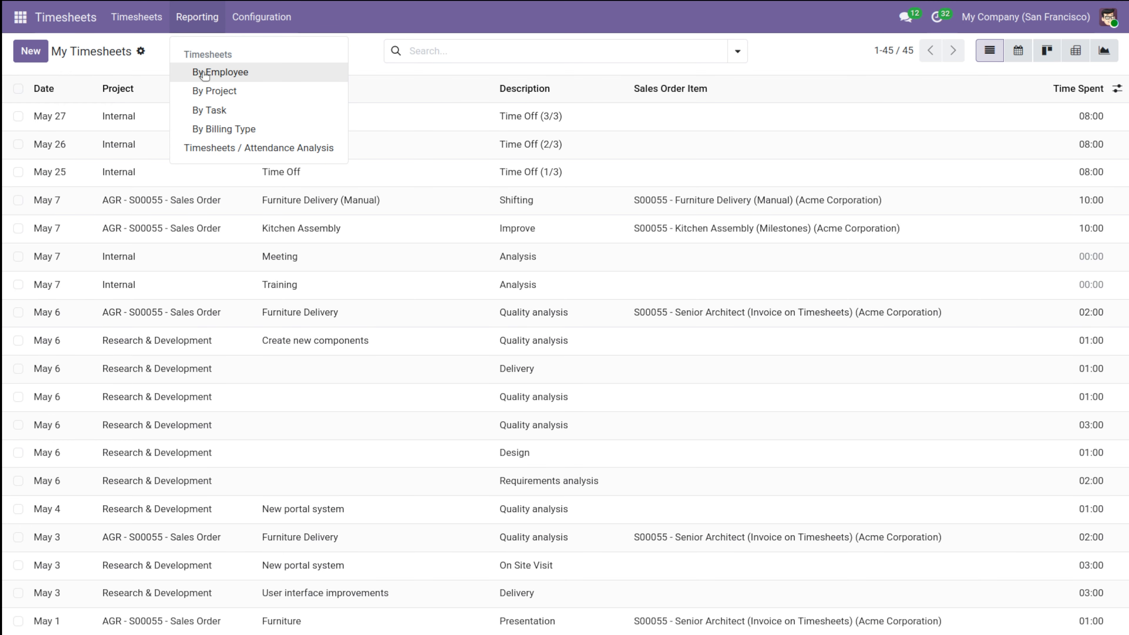
click(226, 91)
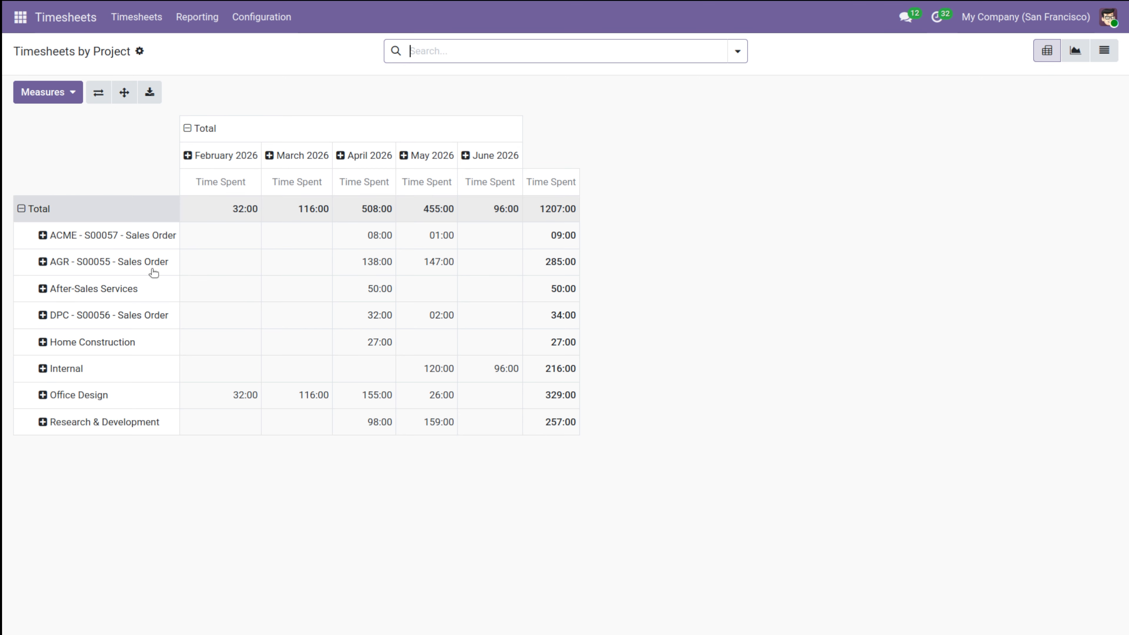
click(21, 18)
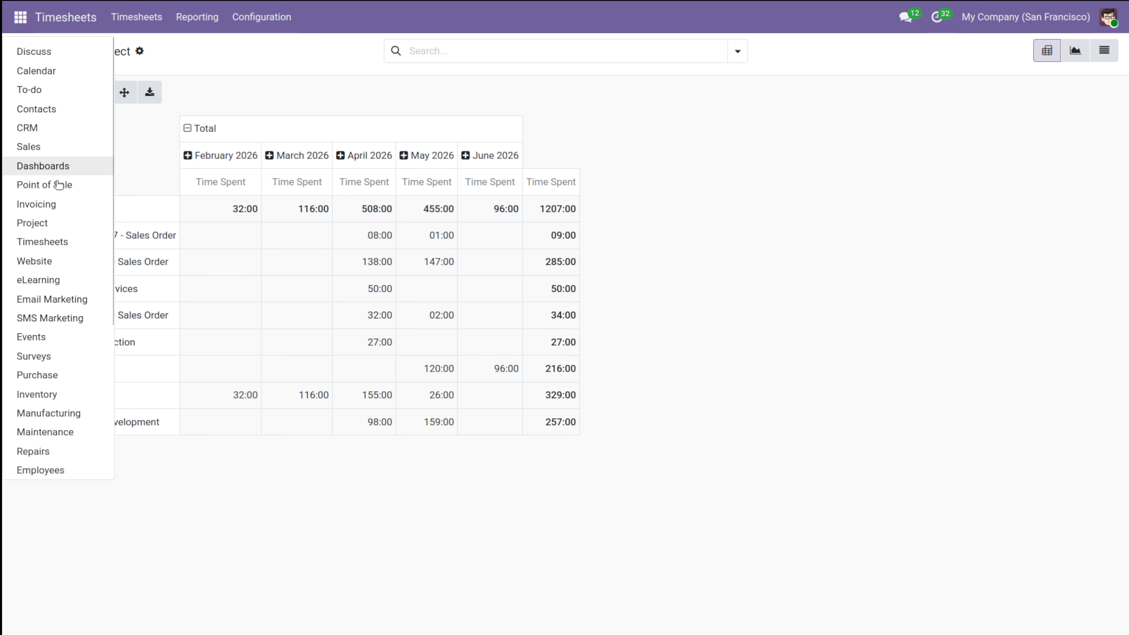
Step: Open the requirement gathering task in the website development project
click(43, 224)
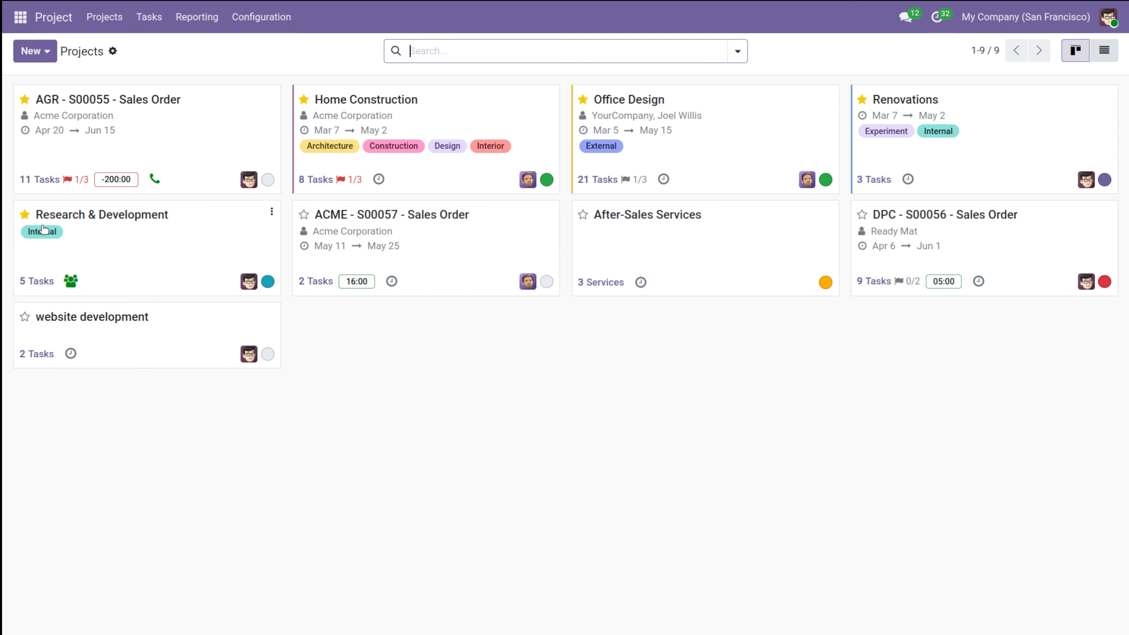
click(151, 356)
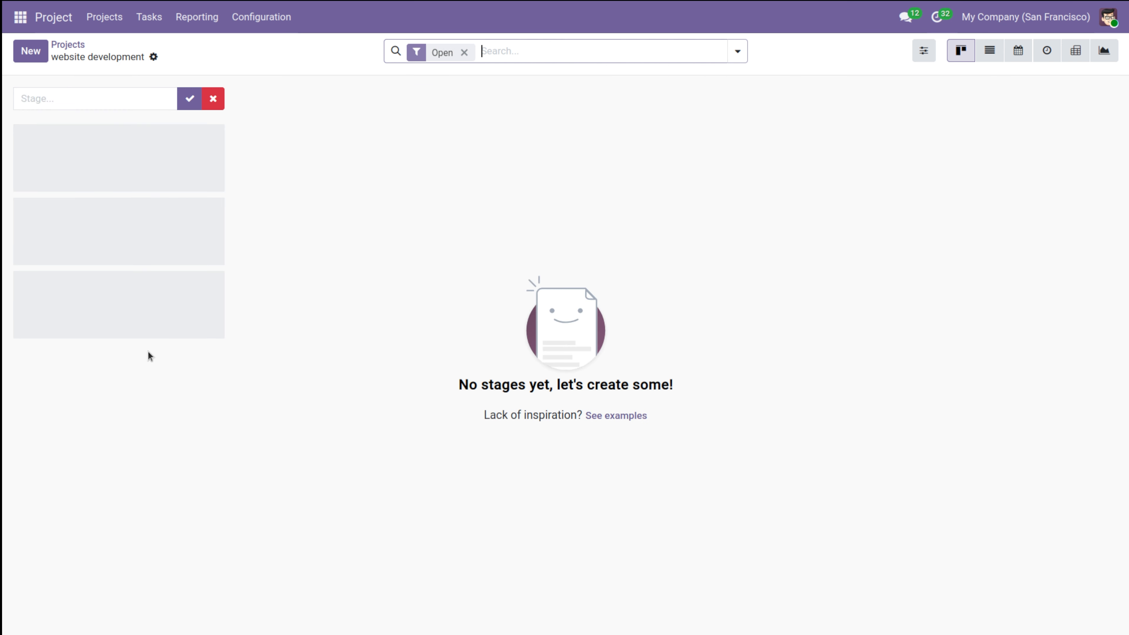
click(825, 143)
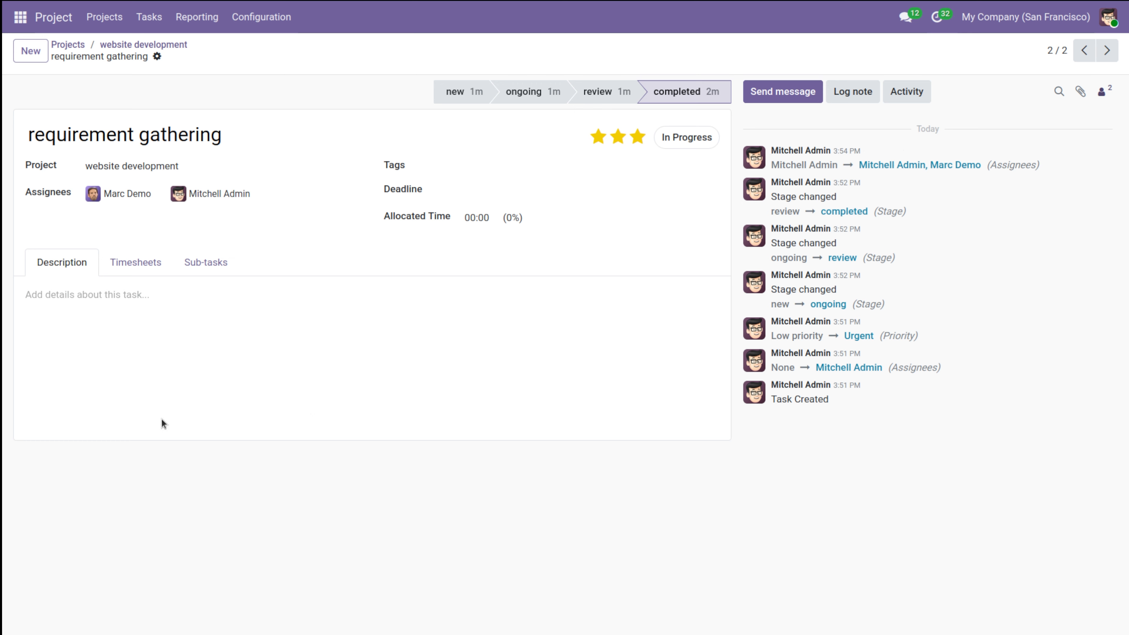
Step: Add a timesheet line of 08:00 described 'completed' and save the task
click(144, 261)
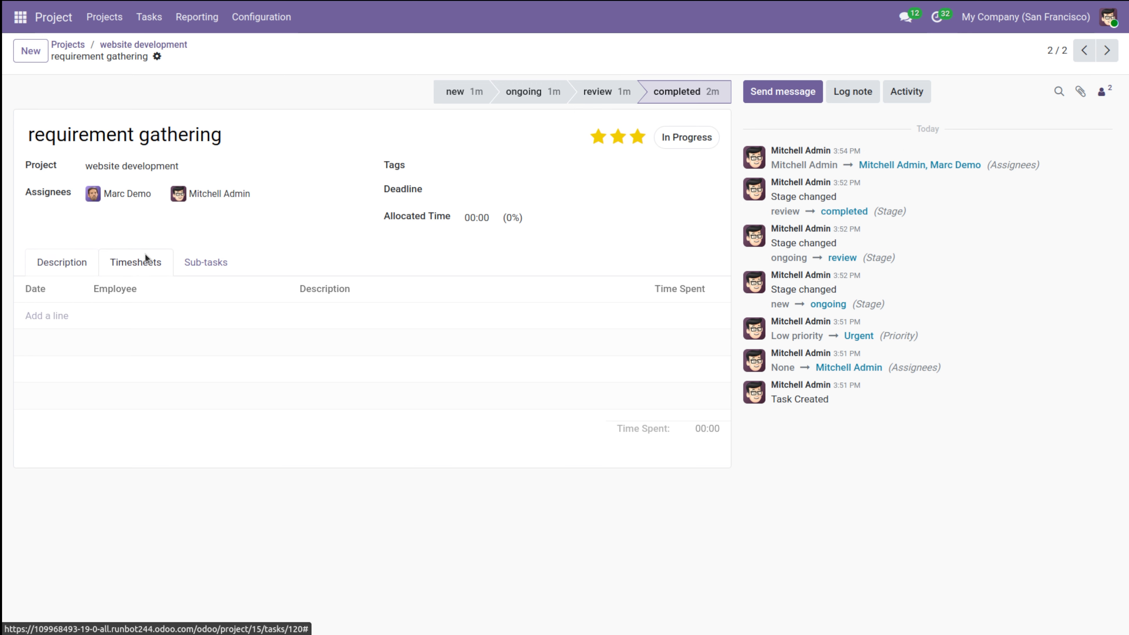
click(63, 316)
click(314, 319)
text(completed)
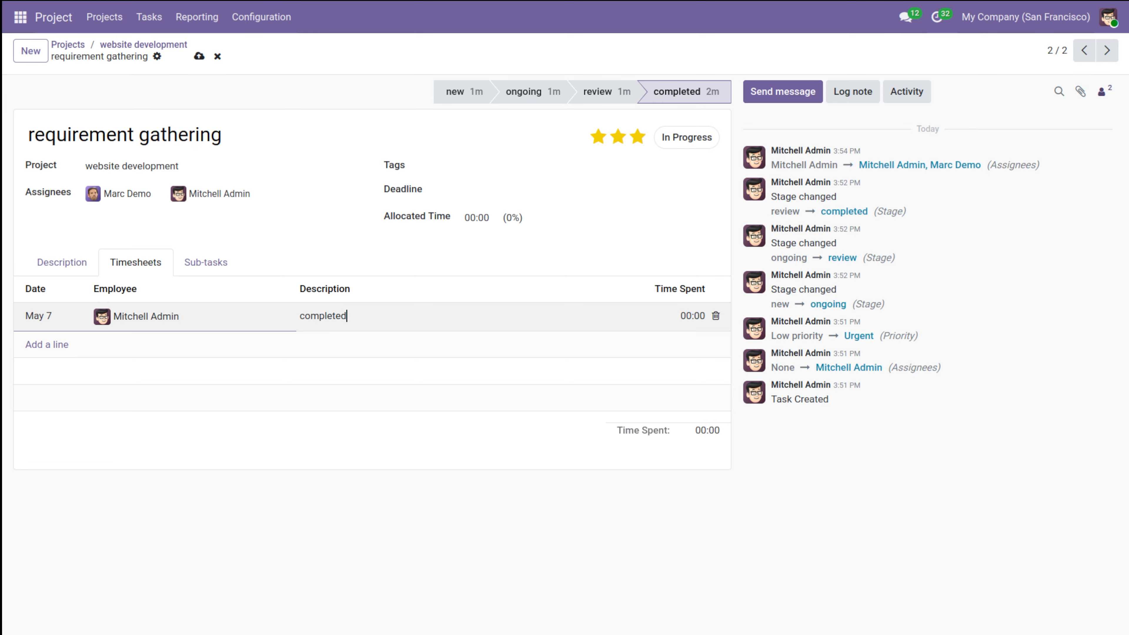
click(692, 314)
text(08:00)
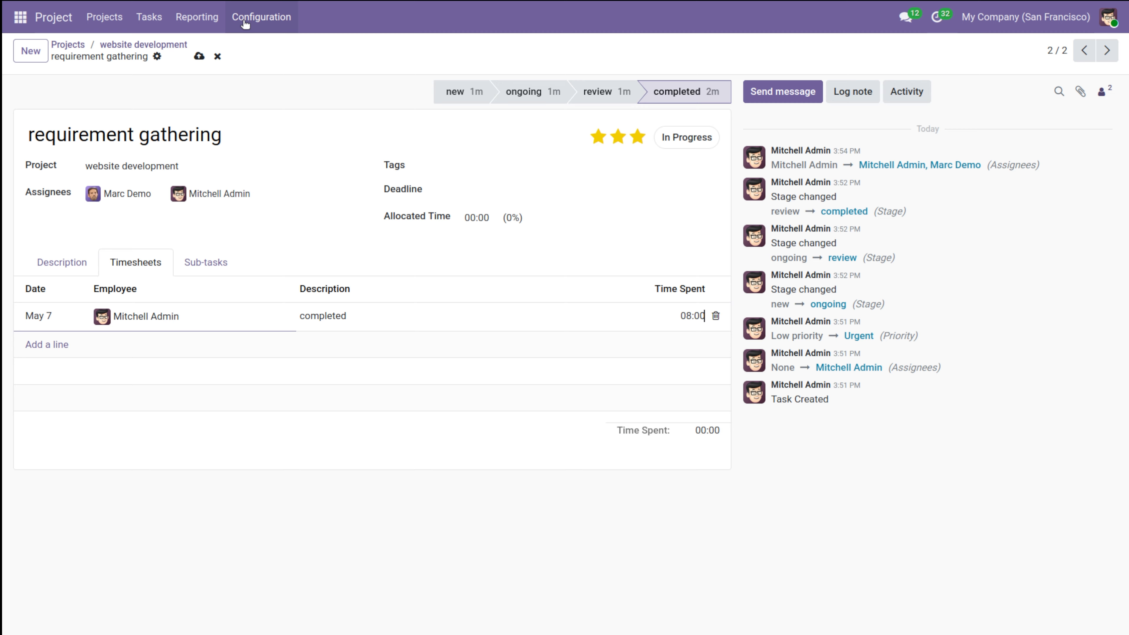
click(199, 57)
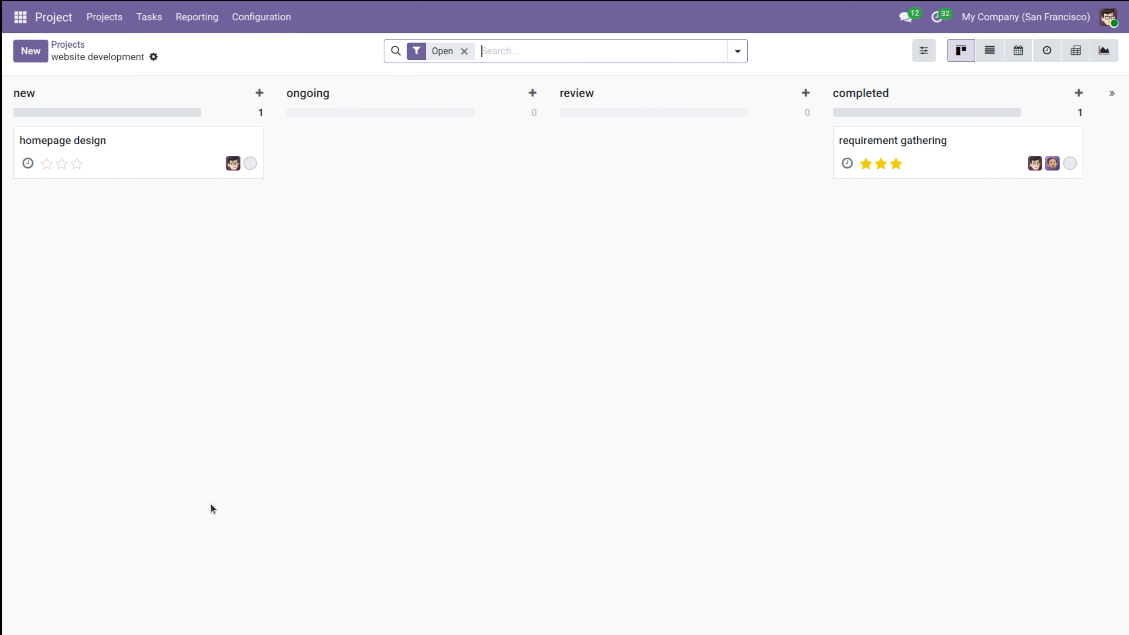
Step: Show the Timesheets By Project report, with website development at 08:00 for May 2026
click(20, 16)
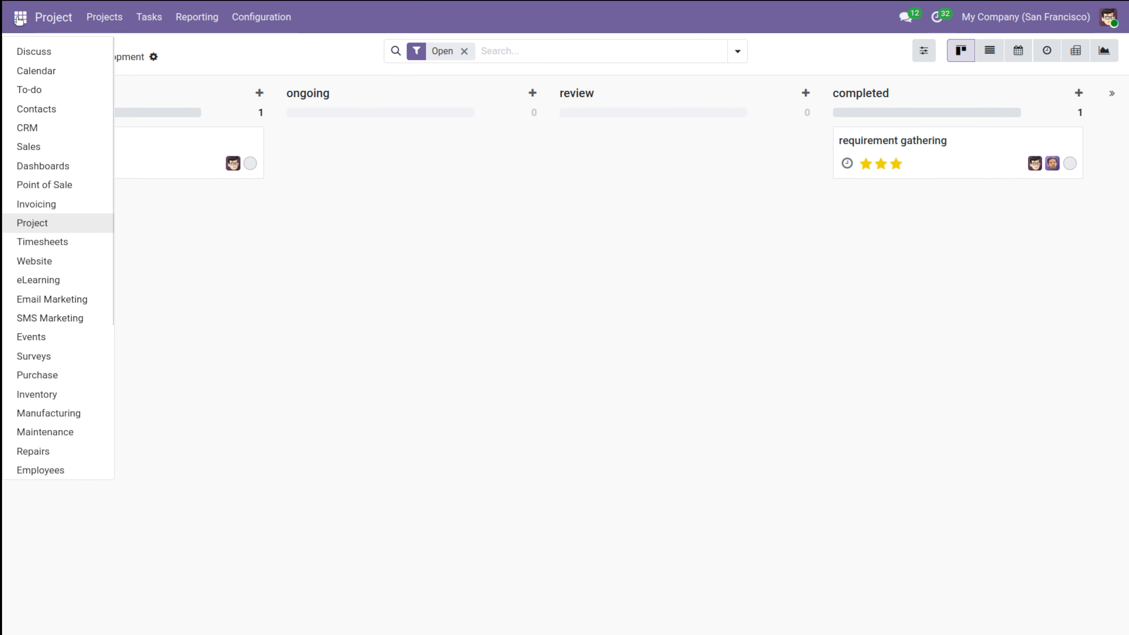
click(64, 243)
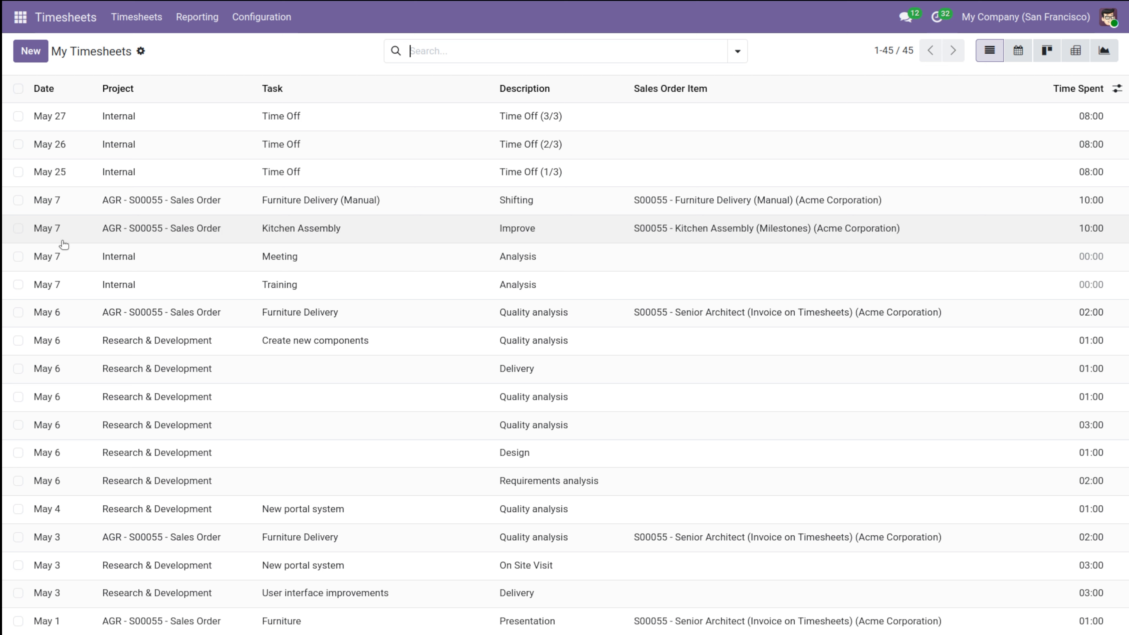
click(197, 17)
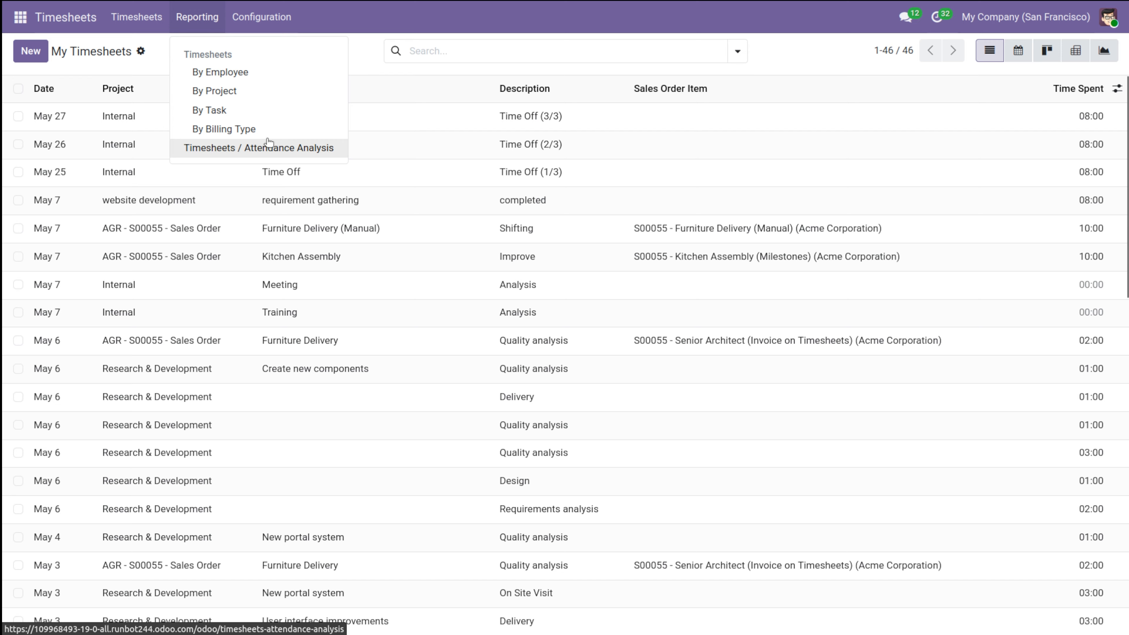
click(242, 91)
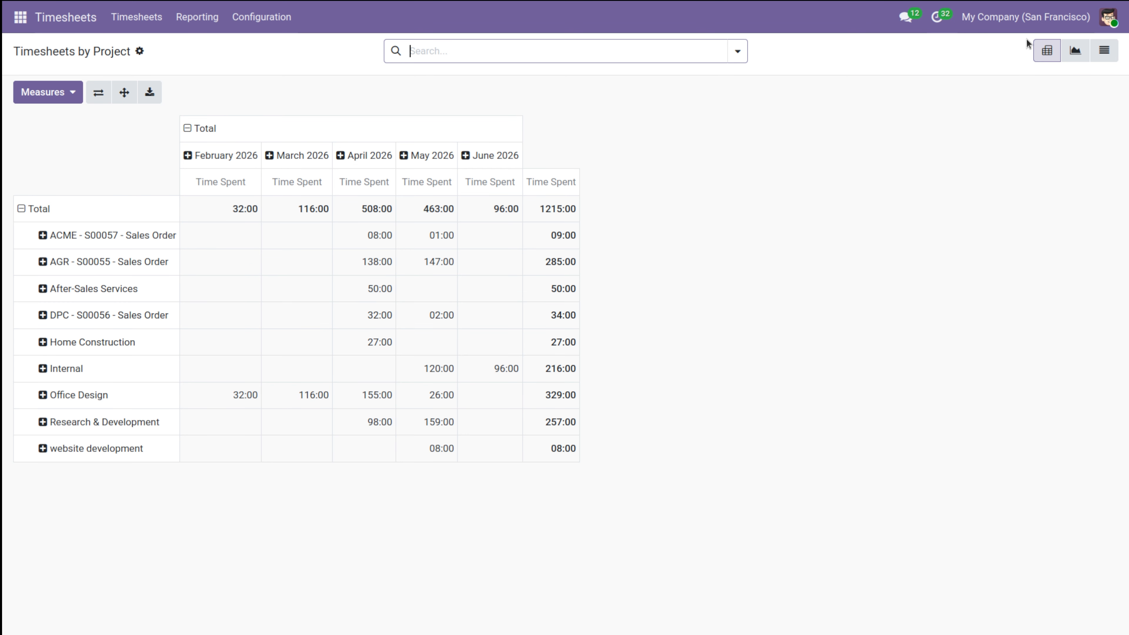
Step: Chart the by-project report as a bar graph, then a pie chart, then a line chart
click(1085, 59)
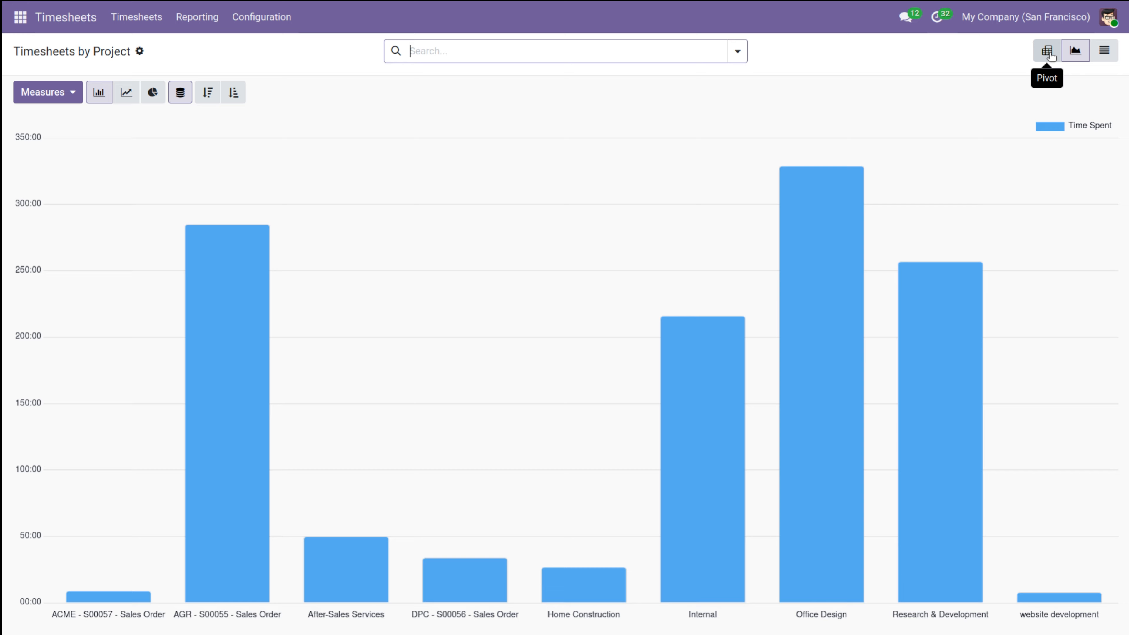
mouse_move(750, 426)
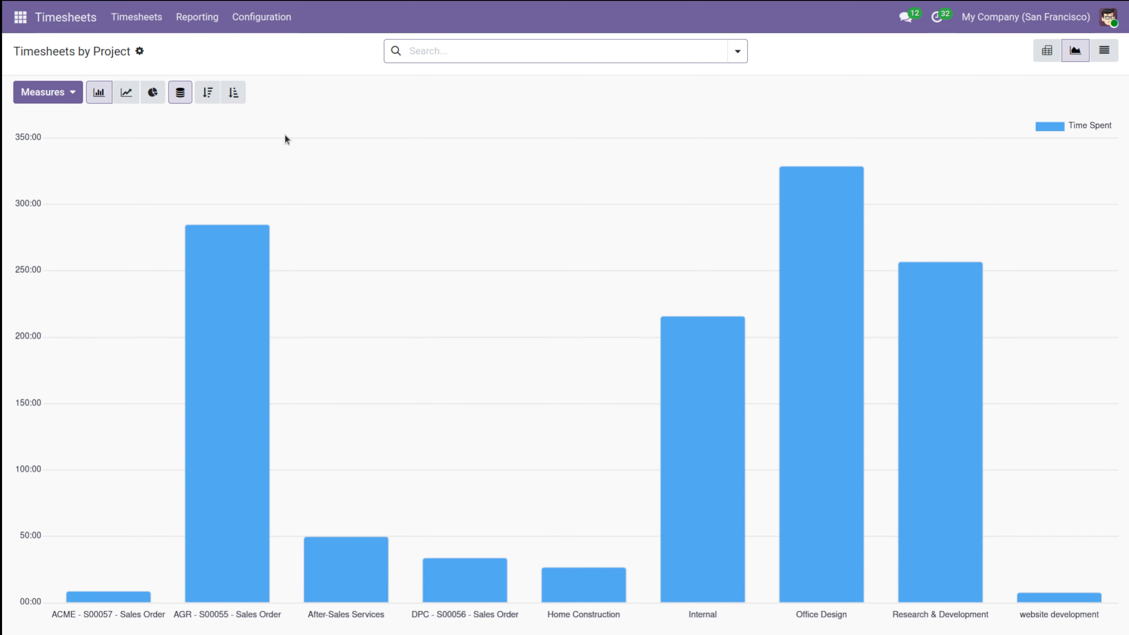
click(153, 92)
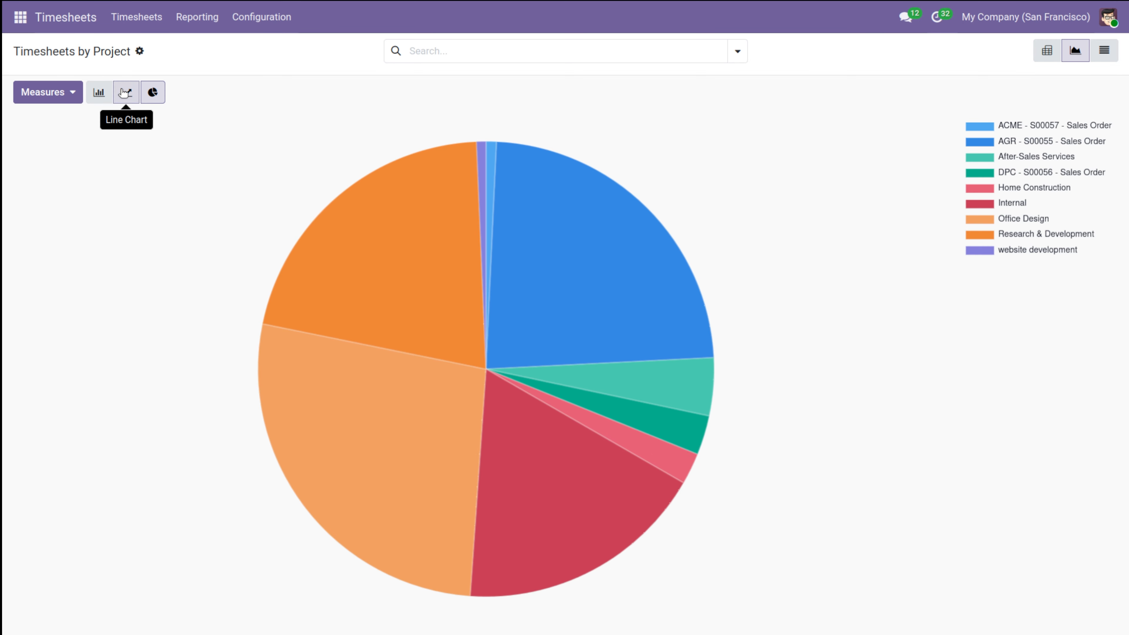
click(125, 92)
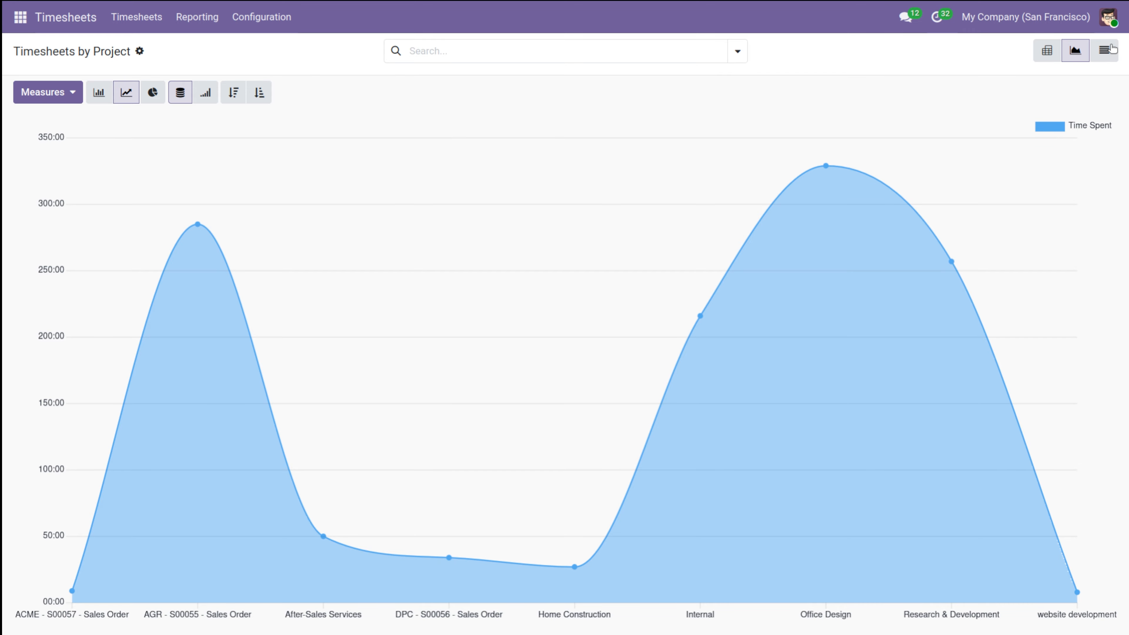
Step: List the report's 533 individual timesheet entries with date, employee, project and hours
click(1104, 50)
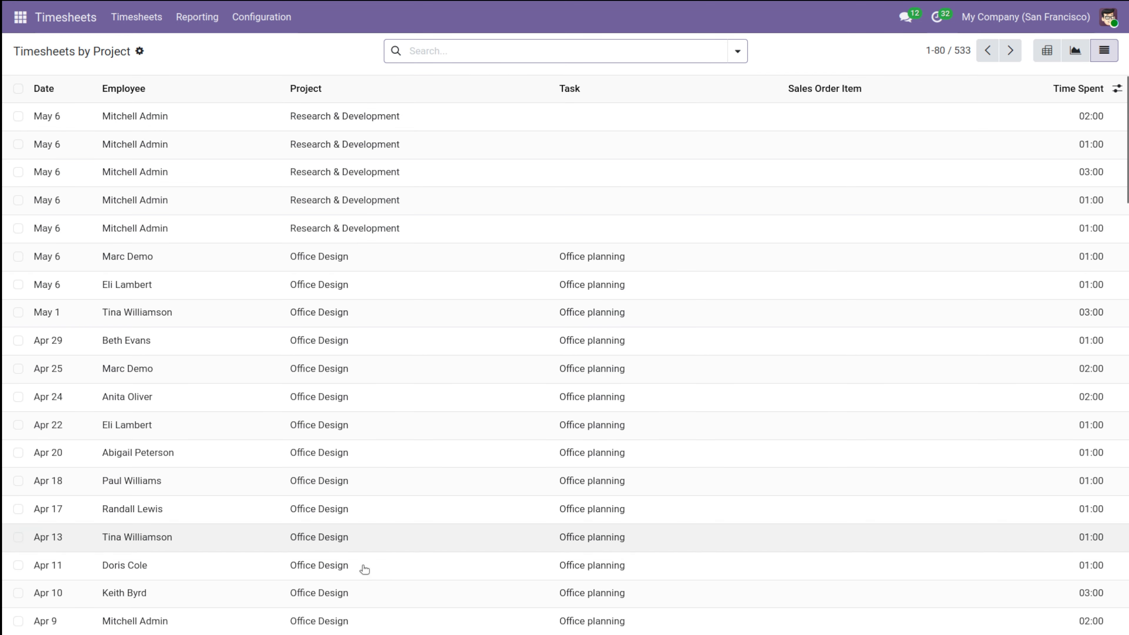
scroll(364, 539, down, 10)
scroll(365, 539, up, 10)
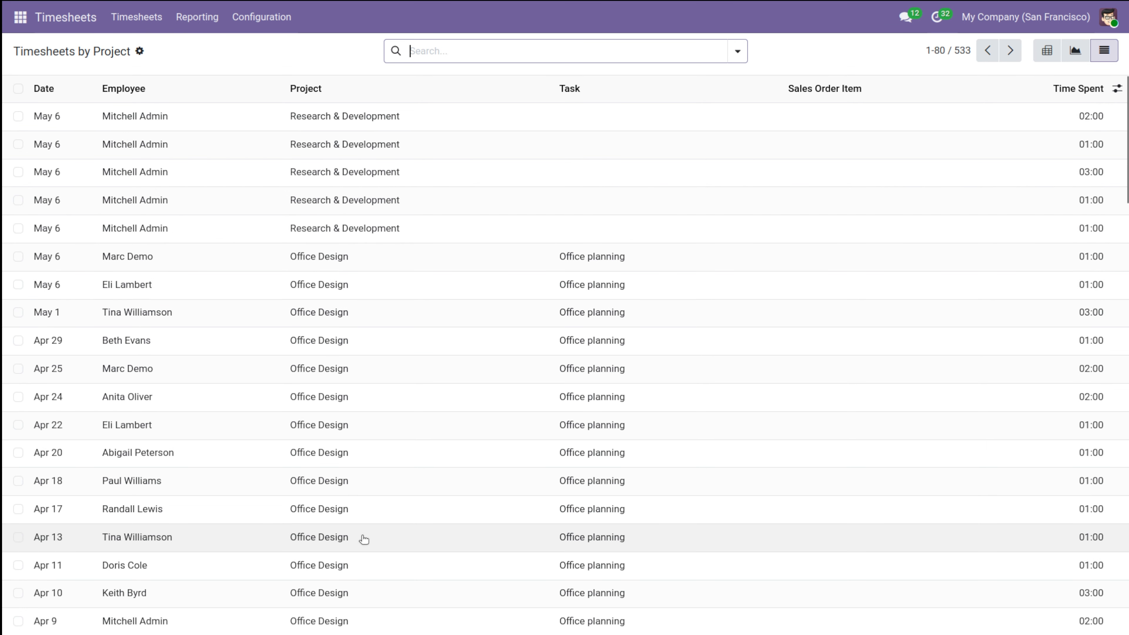